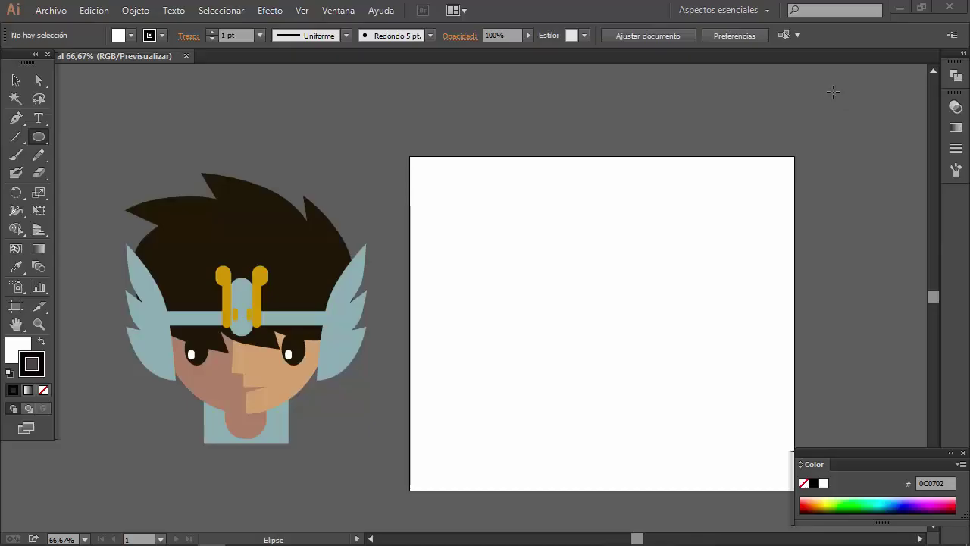
# Step: Draw a tall oval on the artboard beside the character head
pyautogui.press('space')
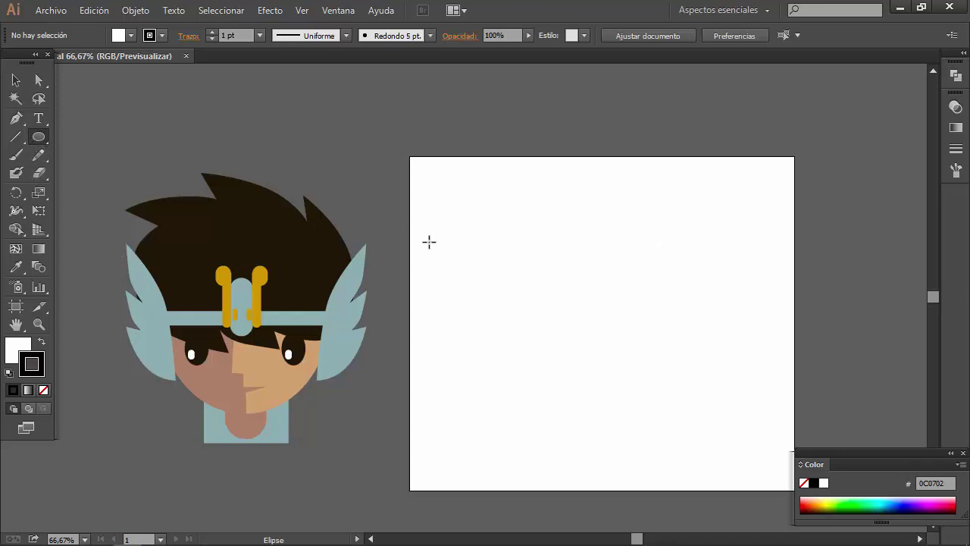
pyautogui.moveTo(476, 303); pyautogui.dragTo(463, 290)
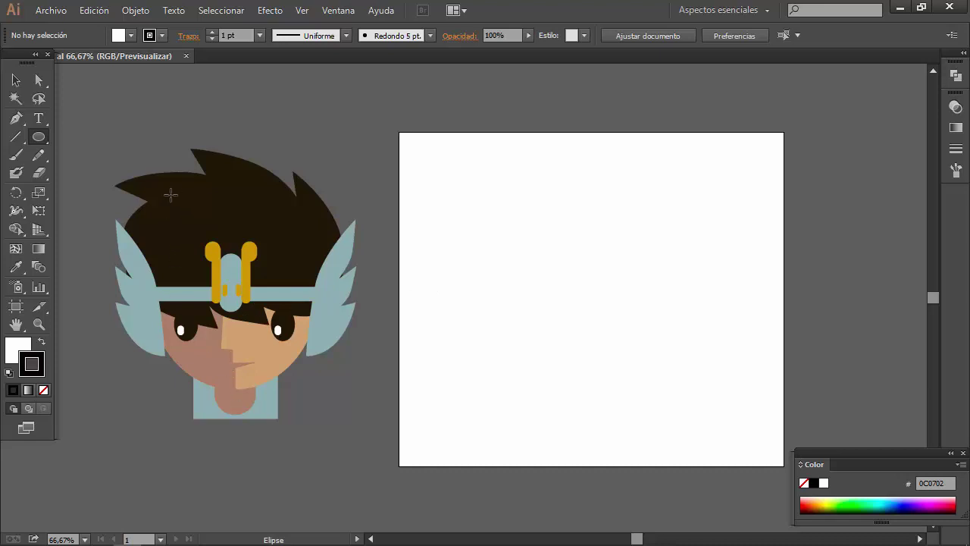
pyautogui.moveTo(555, 292); pyautogui.dragTo(659, 407)
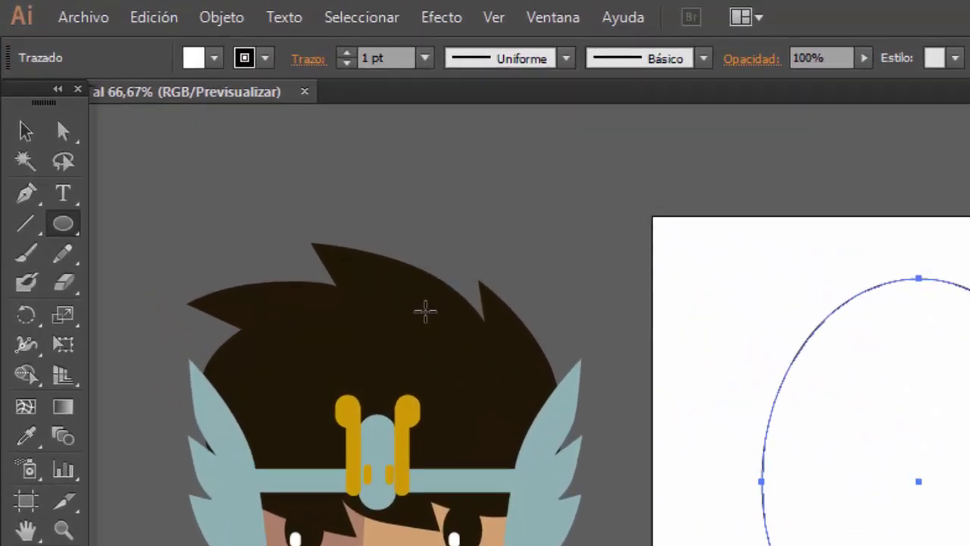
pyautogui.click(23, 115)
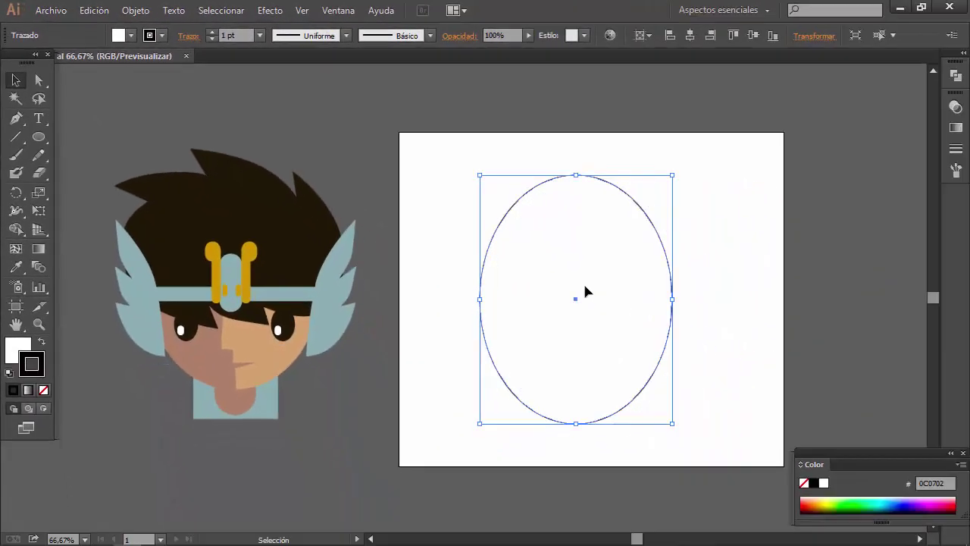
pyautogui.moveTo(584, 286); pyautogui.dragTo(591, 282)
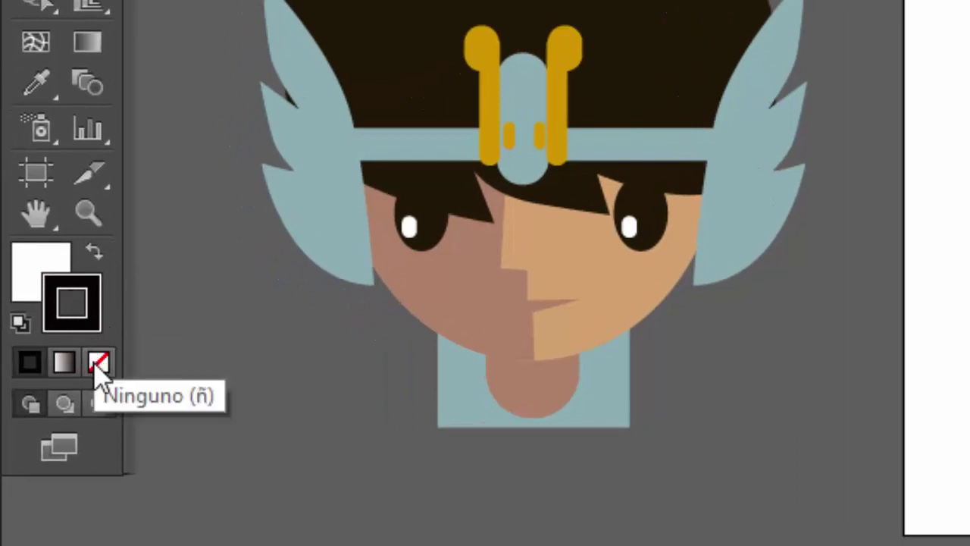
# Step: Remove the oval's stroke and give it a peach #EAC39B fill
pyautogui.click(97, 369)
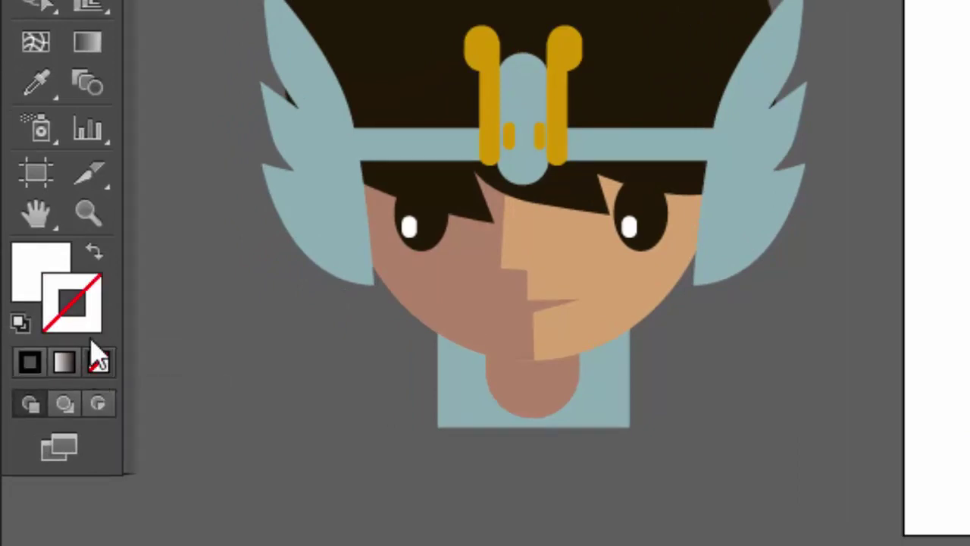
pyautogui.click(36, 257)
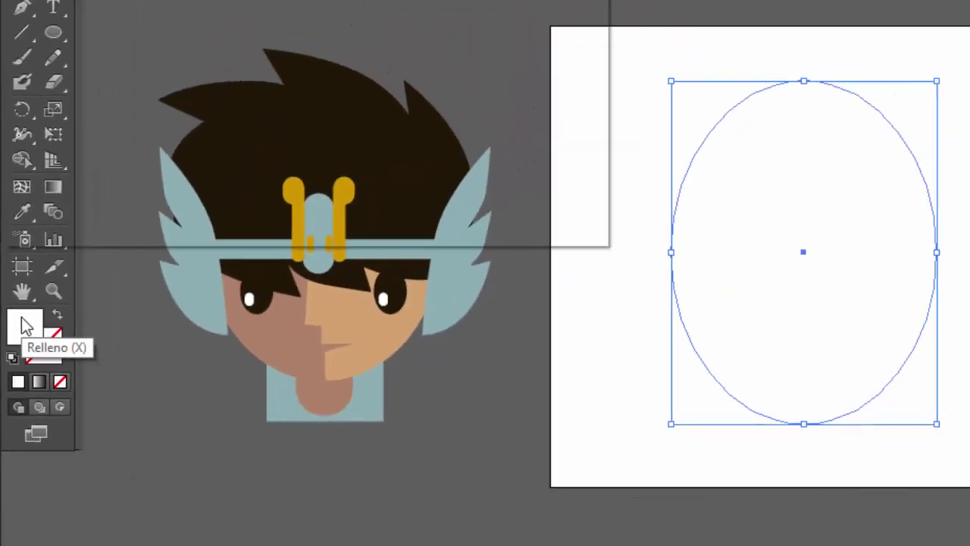
pyautogui.doubleClick(19, 348)
pyautogui.moveTo(154, 10)
pyautogui.mouseDown()
pyautogui.moveTo(624, 28)
pyautogui.moveTo(565, 26)
pyautogui.mouseUp()
pyautogui.moveTo(644, 232); pyautogui.dragTo(650, 249)
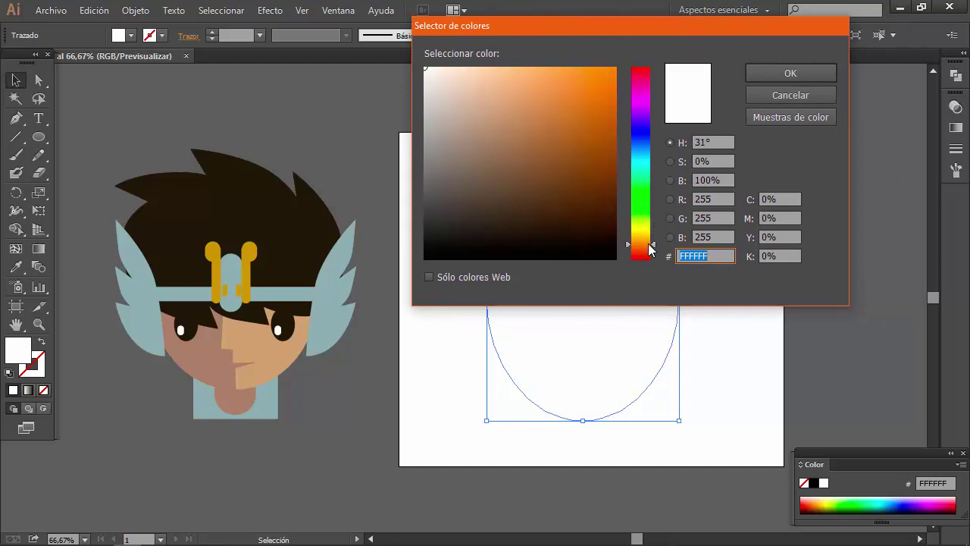
pyautogui.moveTo(481, 81); pyautogui.dragTo(489, 82)
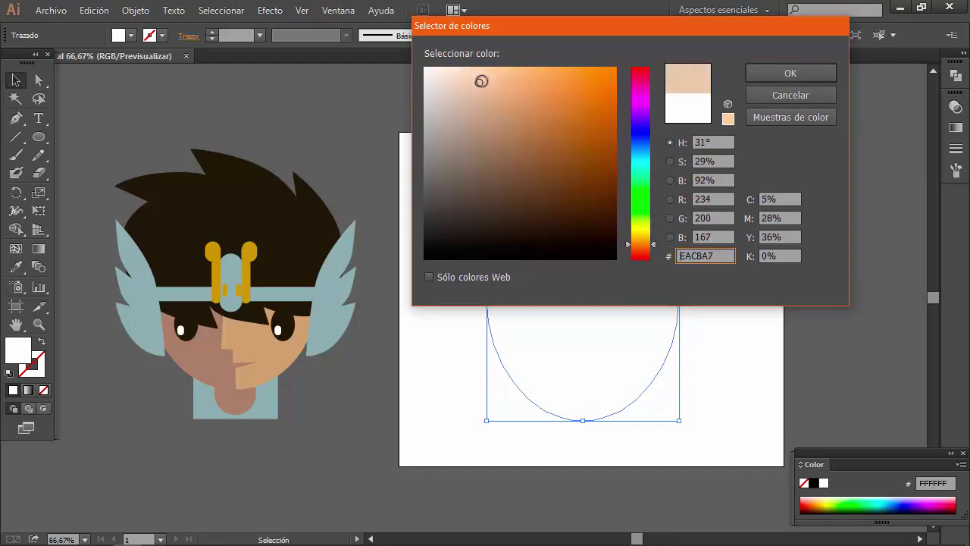
pyautogui.click(805, 71)
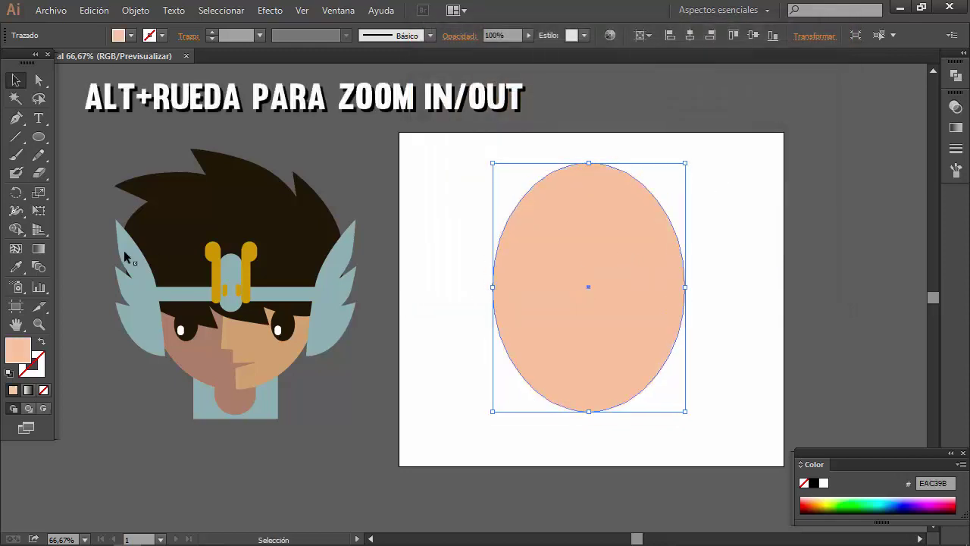
# Step: Zoom to 150% and scroll to the empty area left of the wing, with the Pen tool active
pyautogui.scroll(2, 421, 403)
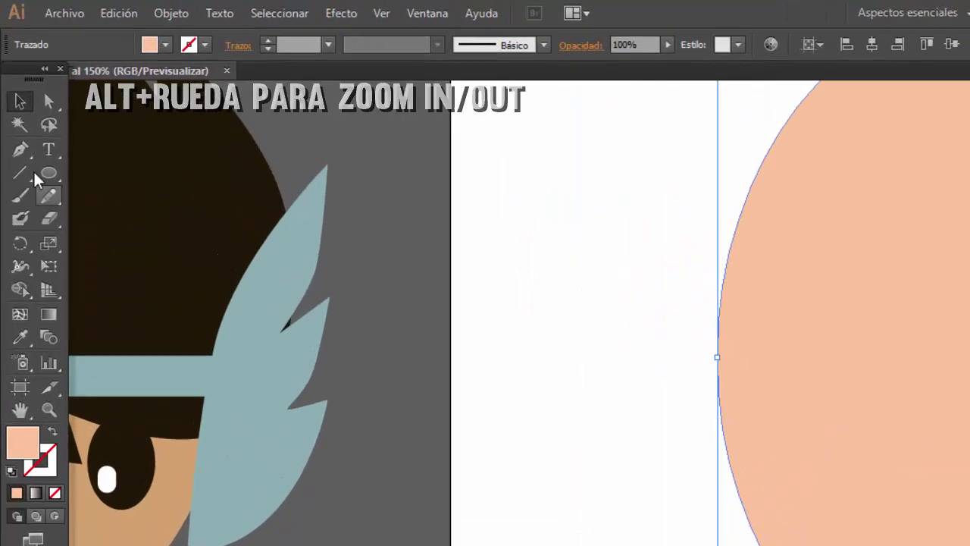
pyautogui.click(15, 118)
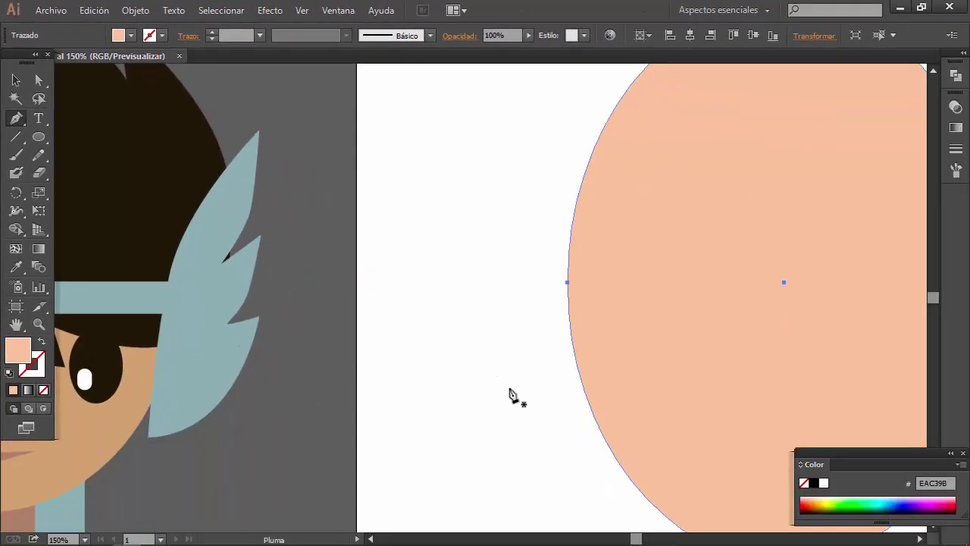
pyautogui.hscroll(-2, 513, 396)
pyautogui.hscroll(-3, 643, 351)
pyautogui.hscroll(-3, 448, 391)
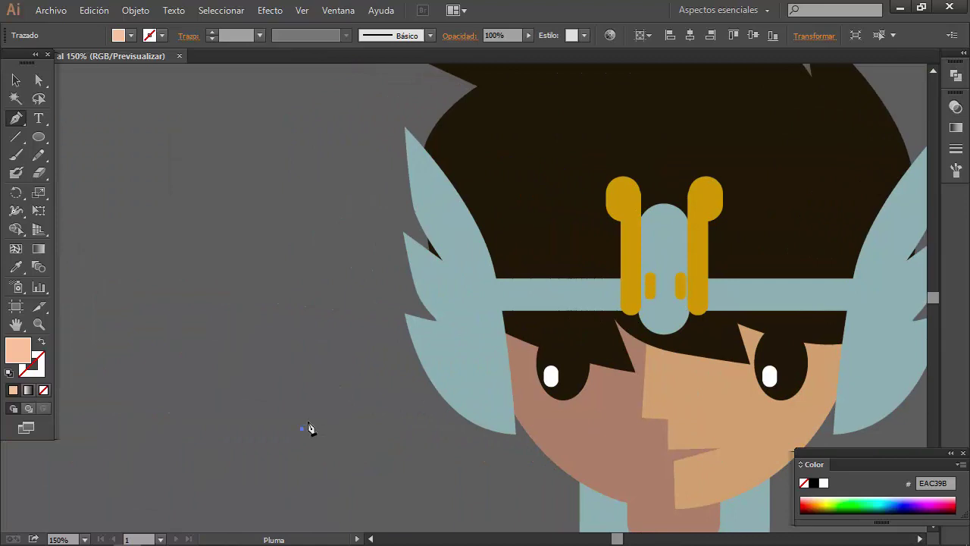
pyautogui.hscroll(-2, 319, 220)
pyautogui.scroll(1, 319, 220)
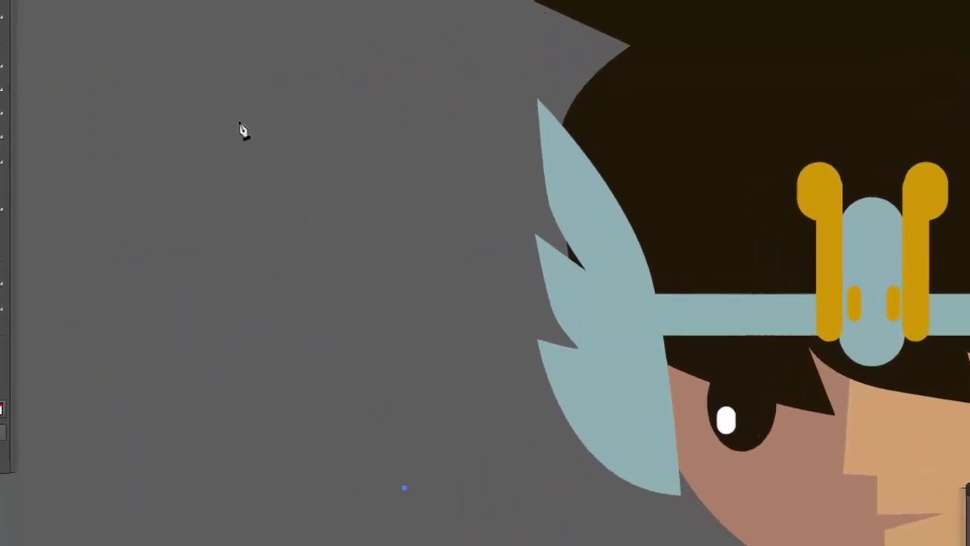
# Step: Start the wing path with a curved outer edge from the top anchor point
pyautogui.click(221, 72)
pyautogui.click(234, 281)
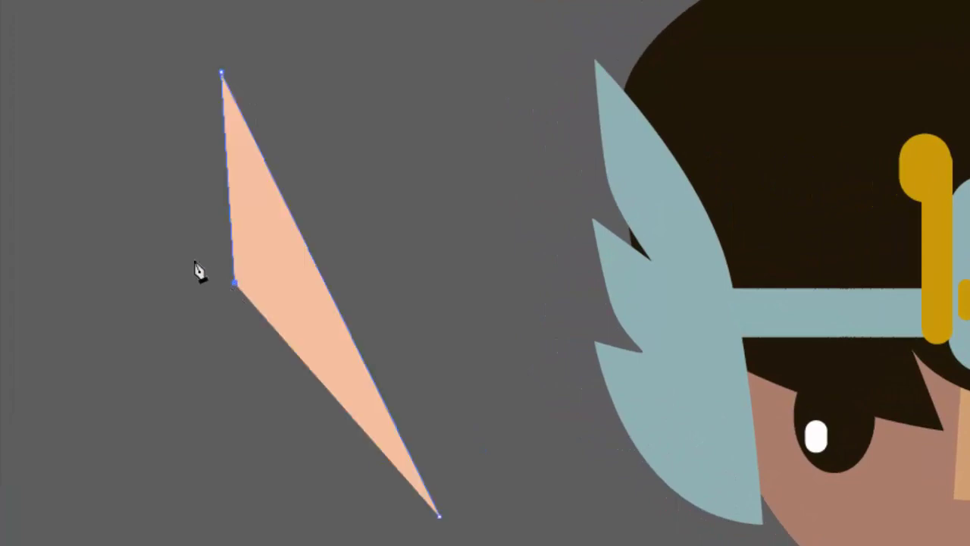
pyautogui.click(175, 248)
pyautogui.click(194, 396)
pyautogui.hotkey('ctrl', 'z')
pyautogui.hotkey('ctrl', 'z')
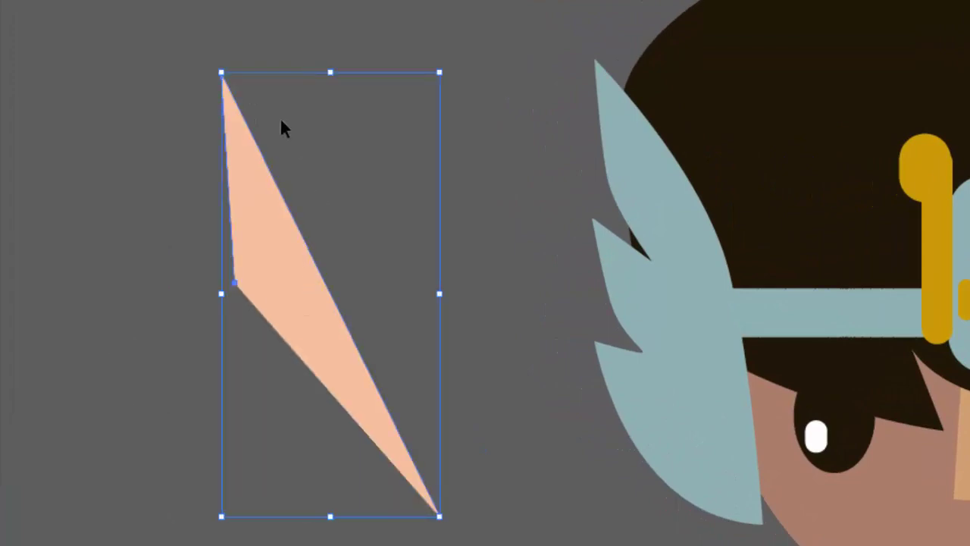
pyautogui.hotkey('ctrl', 'z')
pyautogui.hotkey('ctrl', 'z')
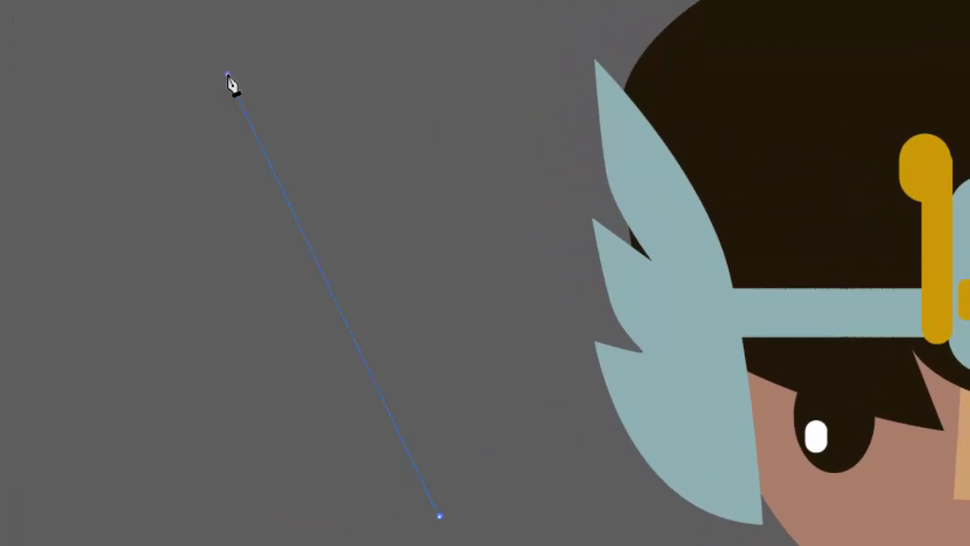
pyautogui.moveTo(227, 74); pyautogui.dragTo(120, 7)
pyautogui.moveTo(120, 7); pyautogui.dragTo(110, 0)
pyautogui.moveTo(110, 0); pyautogui.dragTo(111, 0)
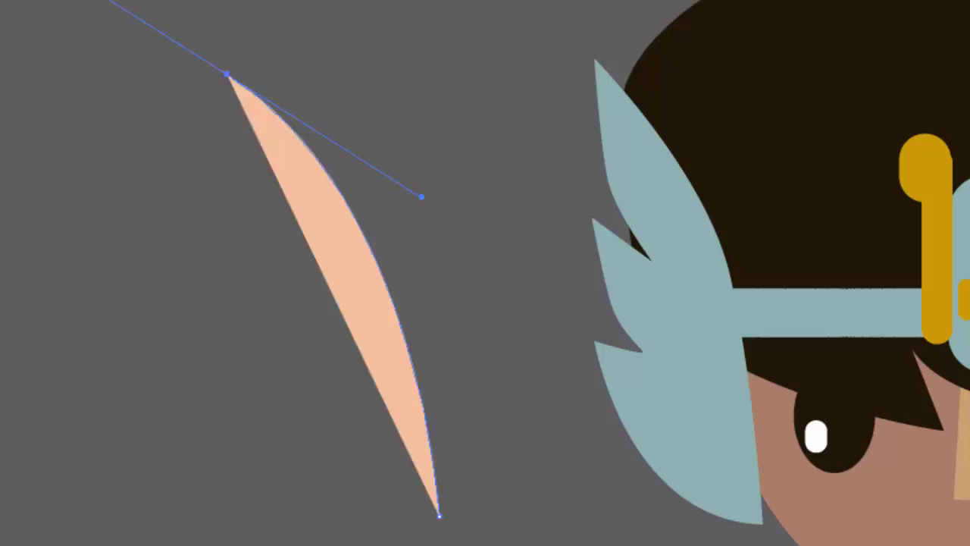
pyautogui.click(244, 256)
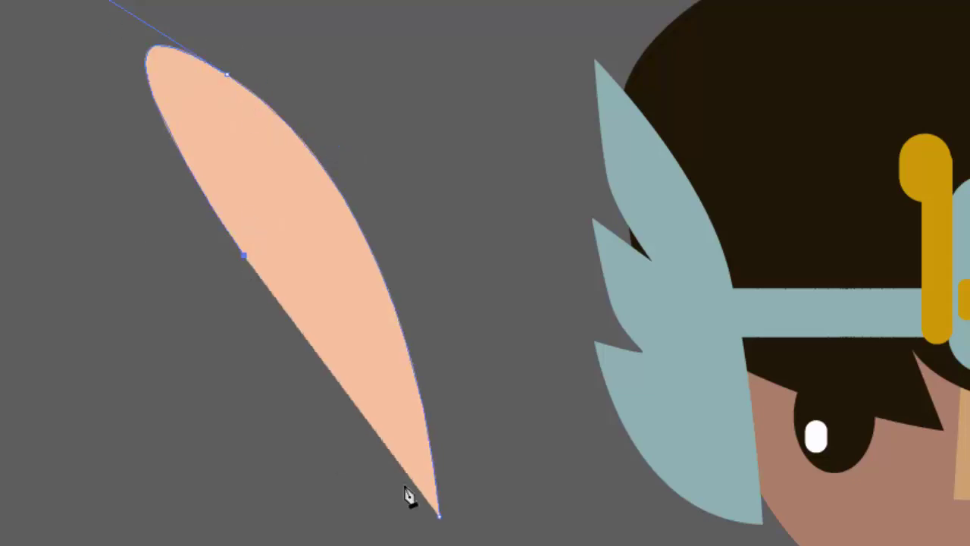
pyautogui.hotkey('ctrl', 'z')
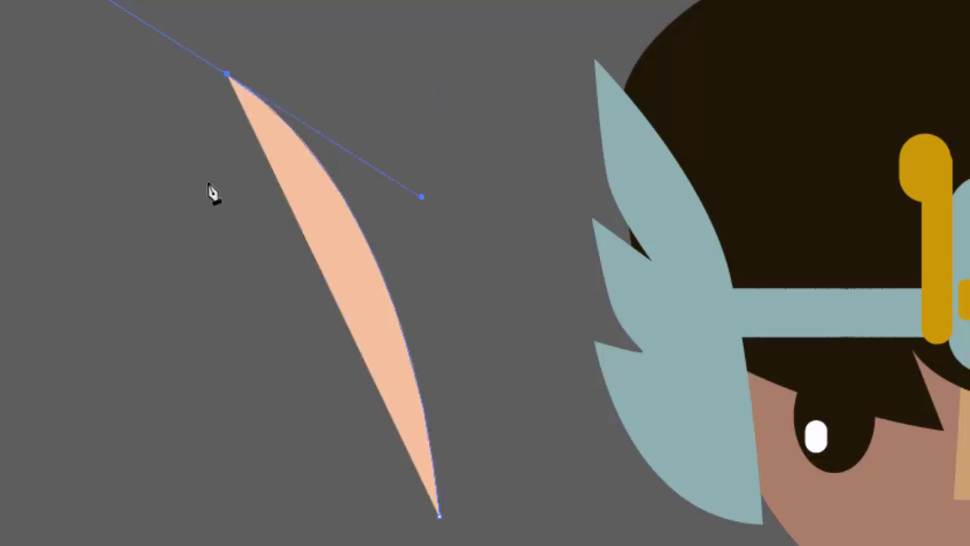
pyautogui.click(228, 76)
# Step: Add the curved inner edge with two notches and close the feather outline
pyautogui.click(305, 296)
pyautogui.moveTo(342, 334); pyautogui.dragTo(378, 370)
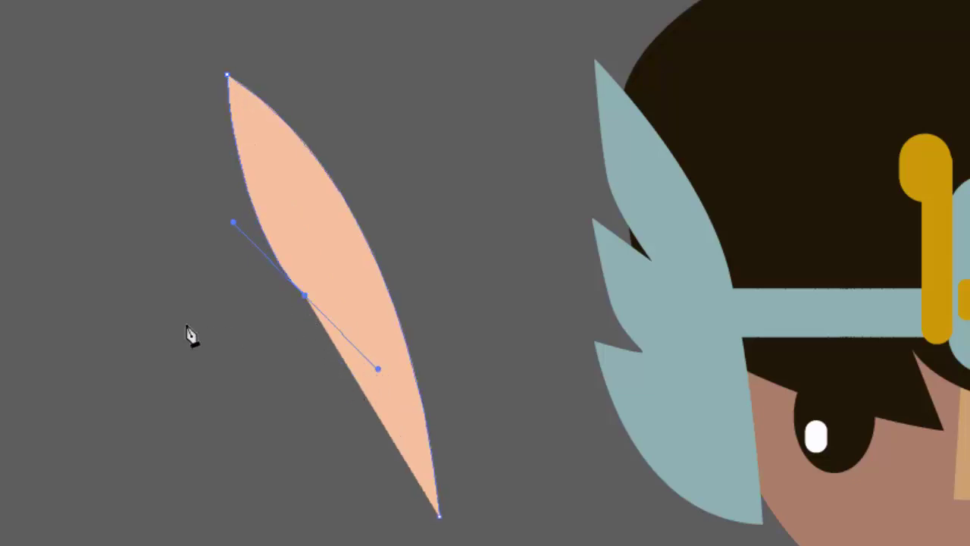
pyautogui.click(149, 320)
pyautogui.hotkey('ctrl', 'z')
pyautogui.click(304, 295)
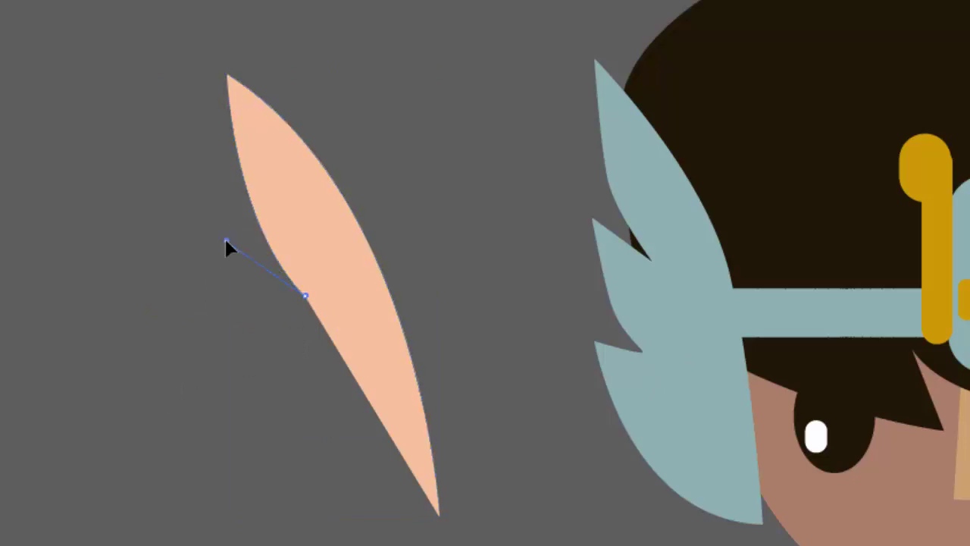
pyautogui.click(226, 239)
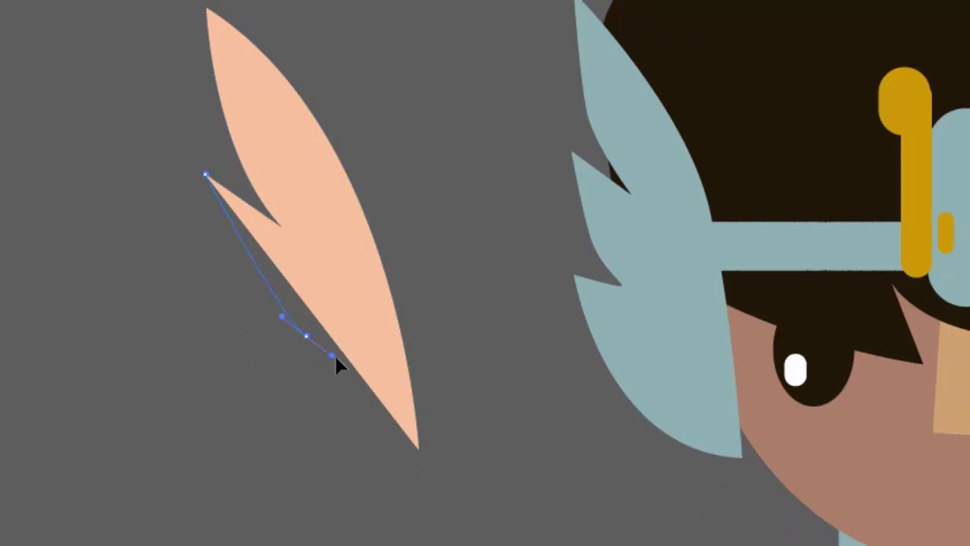
pyautogui.moveTo(351, 363); pyautogui.dragTo(377, 372)
pyautogui.moveTo(385, 368); pyautogui.dragTo(386, 370)
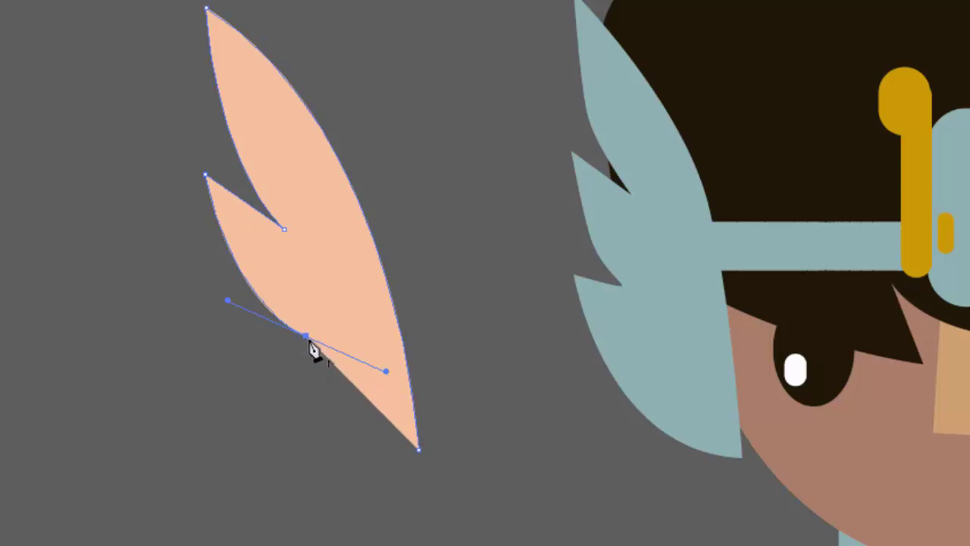
pyautogui.moveTo(227, 300); pyautogui.dragTo(238, 323)
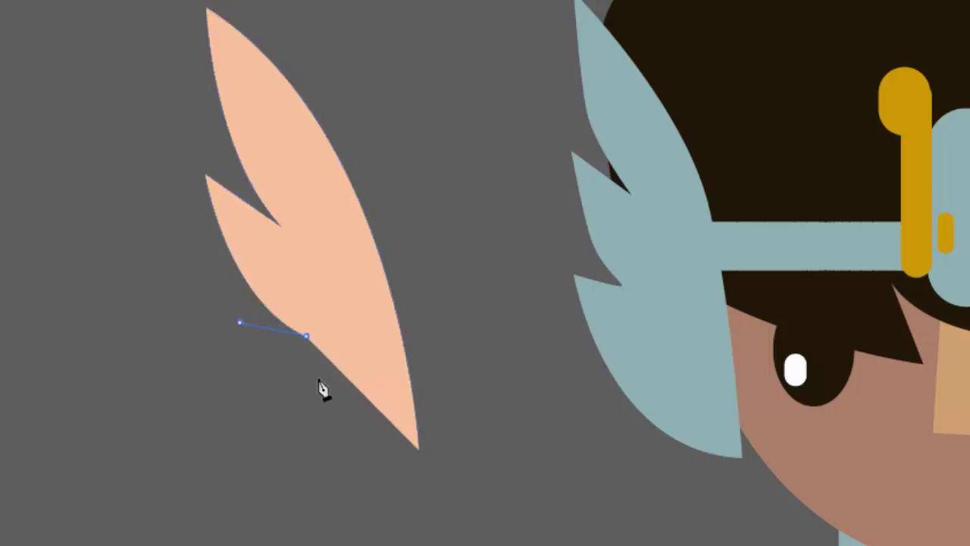
pyautogui.click(421, 448)
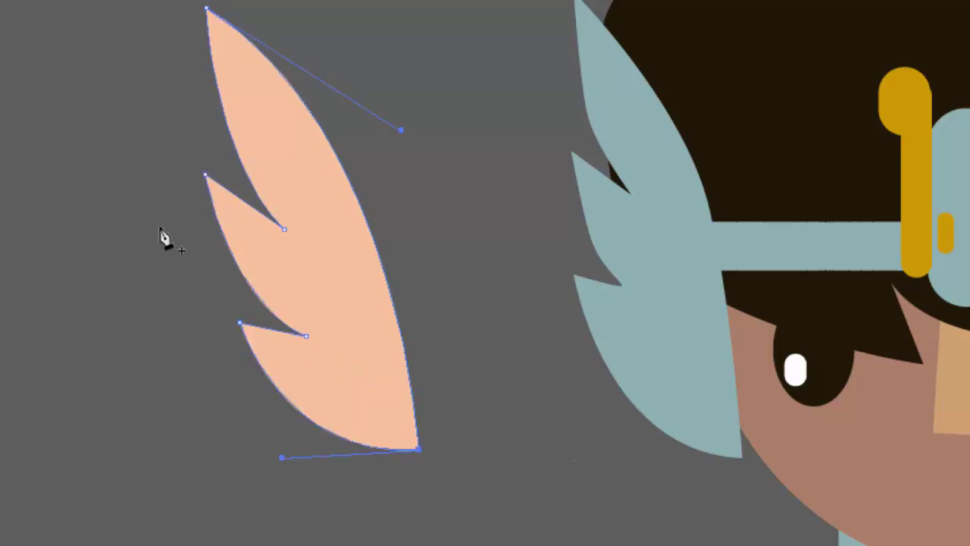
pyautogui.press('v')
pyautogui.click(367, 140)
# Step: Move the wing onto the artboard, enlarge it, and place it against the oval's left side
pyautogui.hotkey('ctrl', '-')
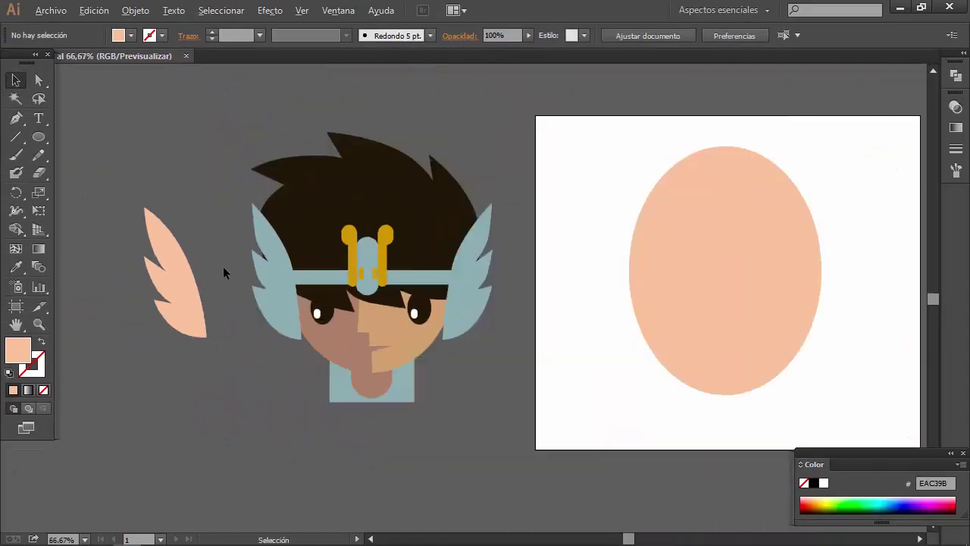
pyautogui.scroll(-1, 223, 272)
pyautogui.moveTo(186, 275); pyautogui.dragTo(615, 284)
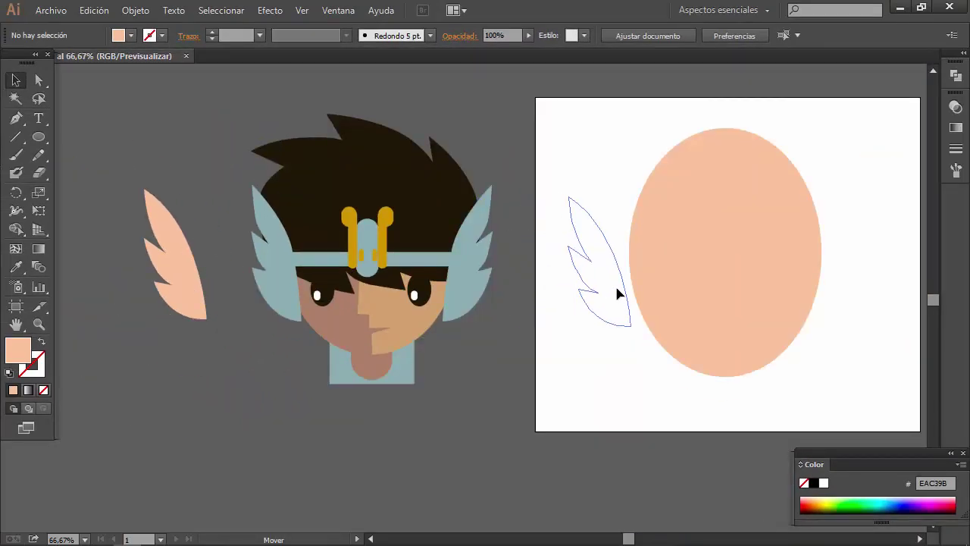
pyautogui.moveTo(638, 199); pyautogui.dragTo(679, 156)
pyautogui.moveTo(650, 235); pyautogui.dragTo(624, 250)
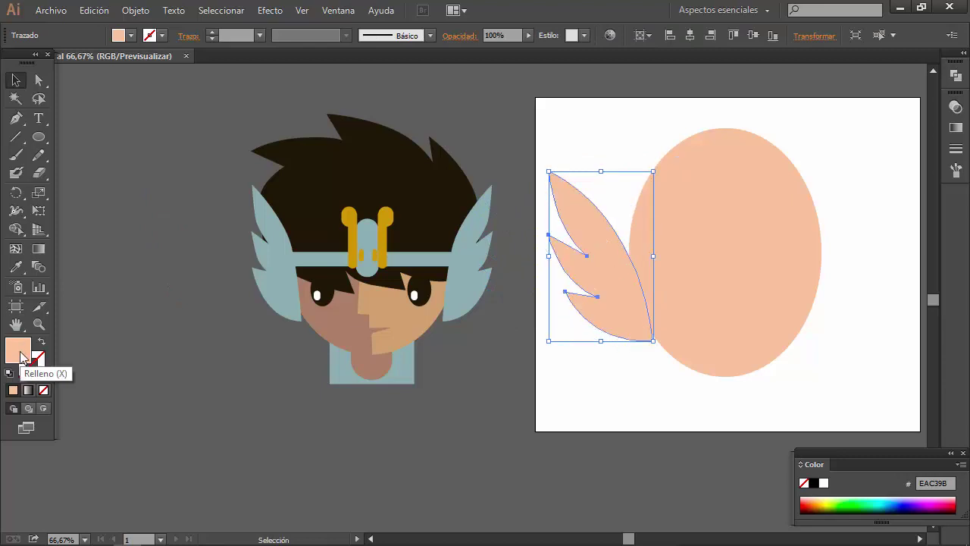
# Step: Fill the wing with teal 6DB2B0
pyautogui.doubleClick(18, 349)
pyautogui.moveTo(638, 159); pyautogui.dragTo(640, 164)
pyautogui.moveTo(476, 105); pyautogui.dragTo(498, 126)
pyautogui.click(770, 77)
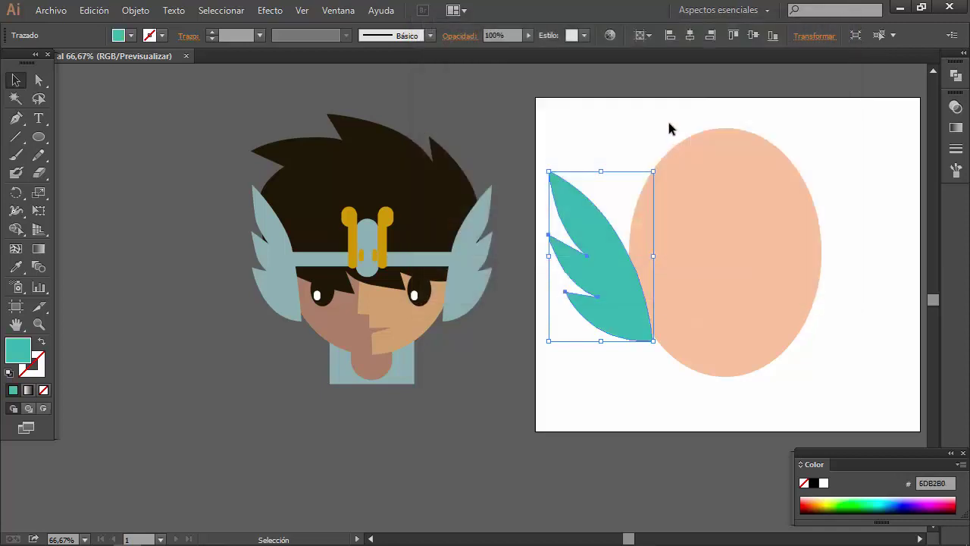
pyautogui.moveTo(624, 136); pyautogui.dragTo(452, 175)
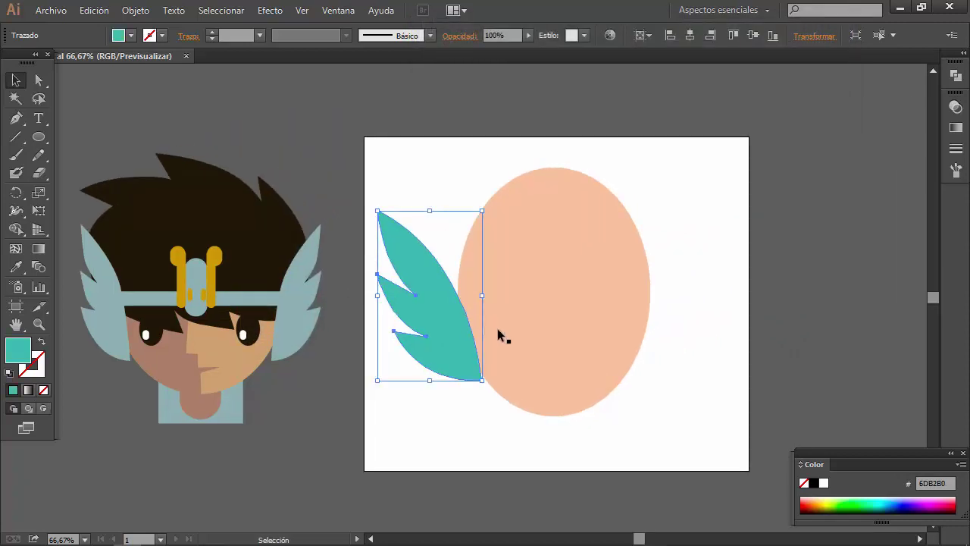
pyautogui.scroll(1, 499, 334)
# Step: Duplicate the wing to the right, reflect it vertically, and fit it against the oval's right edge
pyautogui.moveTo(485, 340); pyautogui.dragTo(329, 350)
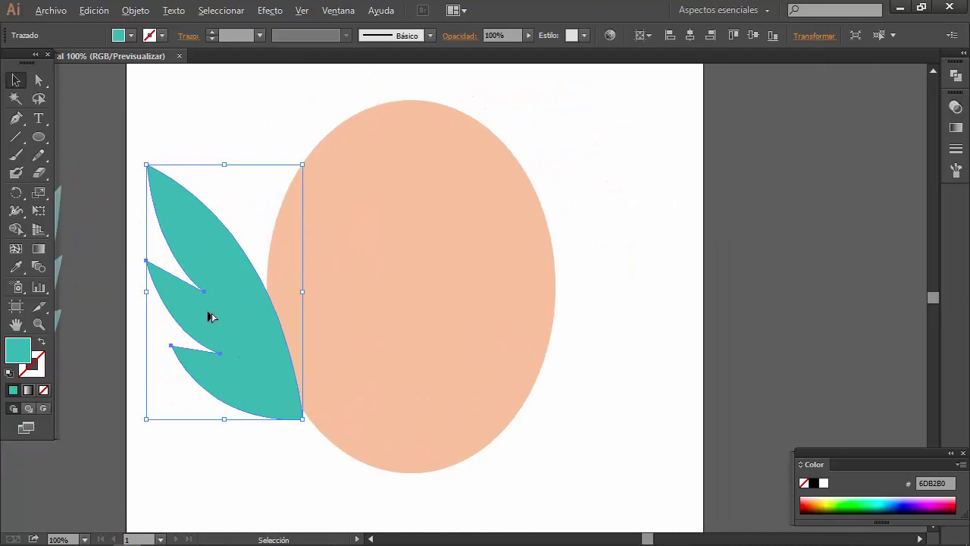
pyautogui.moveTo(209, 324)
pyautogui.mouseDown()
pyautogui.moveTo(642, 322)
pyautogui.moveTo(548, 205)
pyautogui.moveTo(342, 321)
pyautogui.moveTo(186, 258)
pyautogui.moveTo(313, 319)
pyautogui.moveTo(277, 316)
pyautogui.moveTo(581, 325)
pyautogui.moveTo(224, 326)
pyautogui.moveTo(618, 324)
pyautogui.mouseUp()
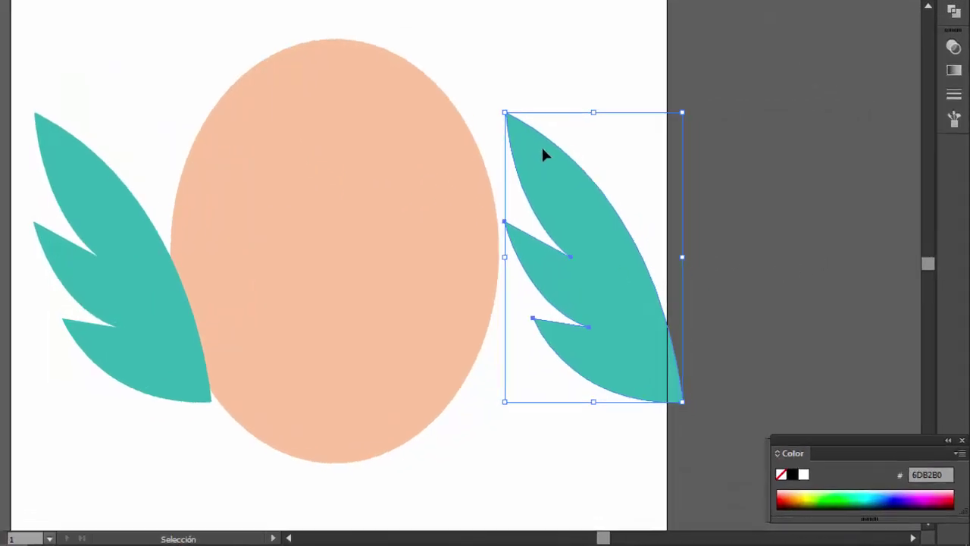
pyautogui.rightClick(544, 156)
pyautogui.moveTo(512, 422)
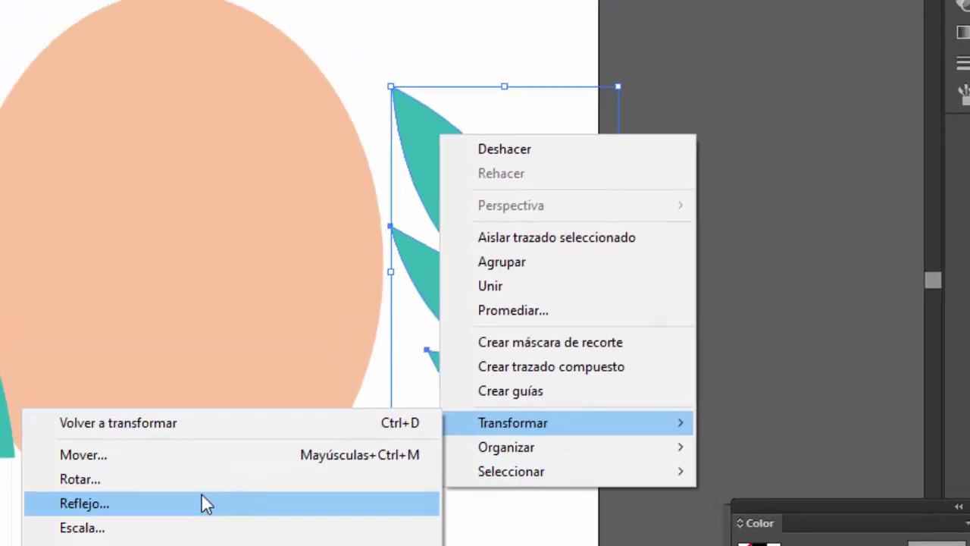
pyautogui.click(184, 397)
pyautogui.moveTo(463, 87); pyautogui.dragTo(831, 83)
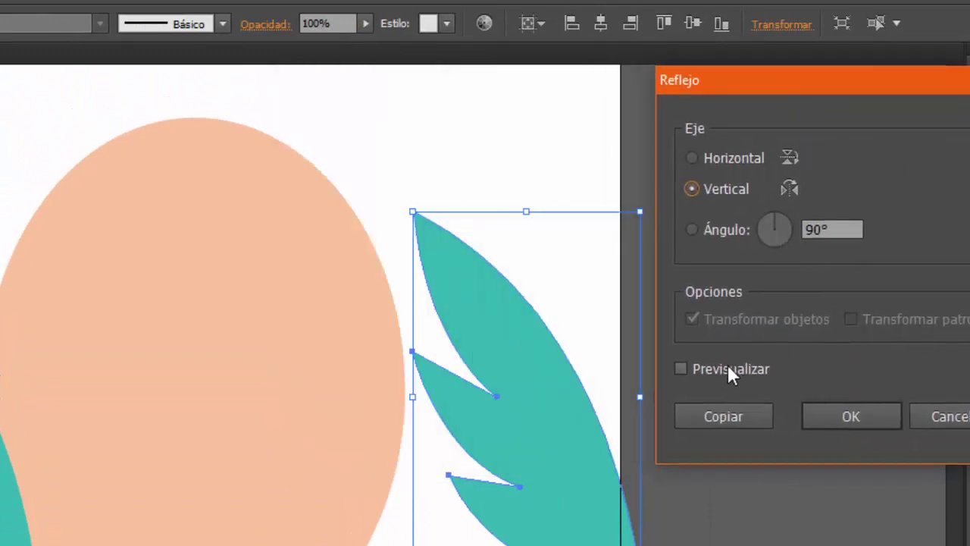
pyautogui.click(726, 366)
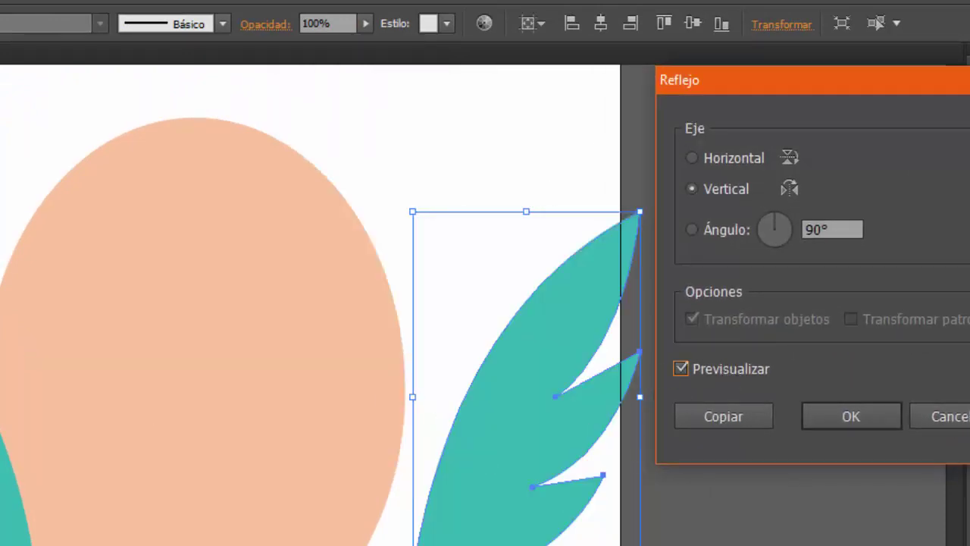
pyautogui.click(851, 416)
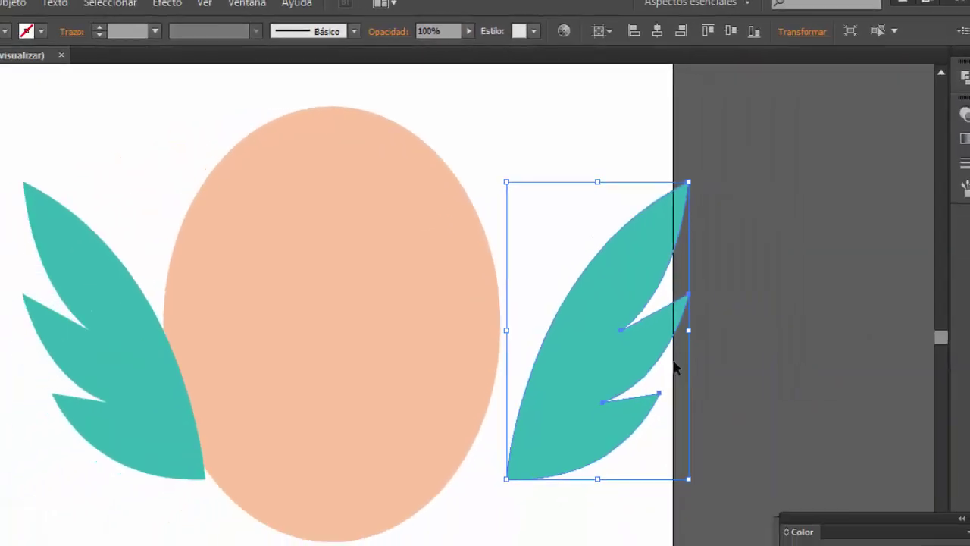
pyautogui.moveTo(622, 346); pyautogui.dragTo(582, 351)
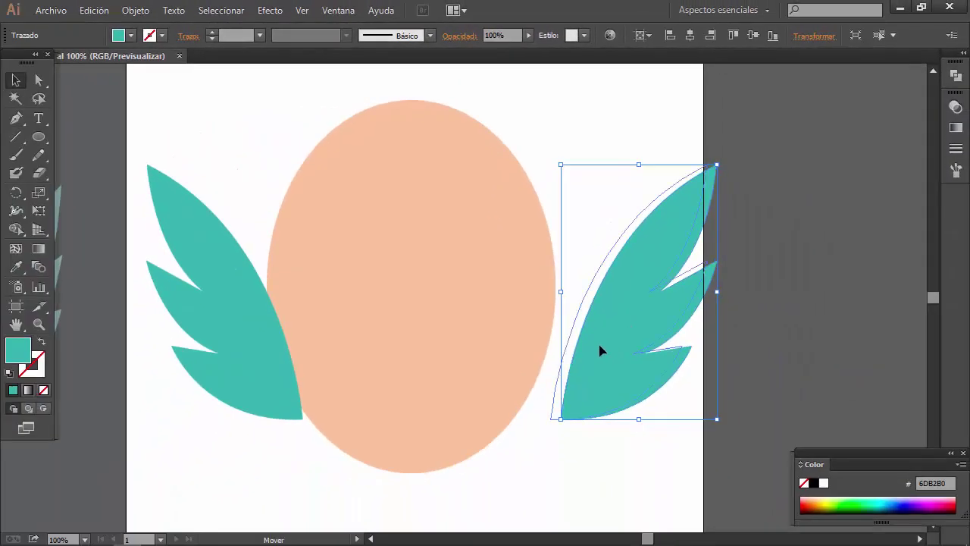
pyautogui.click(680, 430)
pyautogui.hotkey('ctrl', '-')
pyautogui.hotkey('ctrl', '-')
# Step: Draw a thin teal rectangle across the oval between the two wings
pyautogui.scroll(-1, 626, 383)
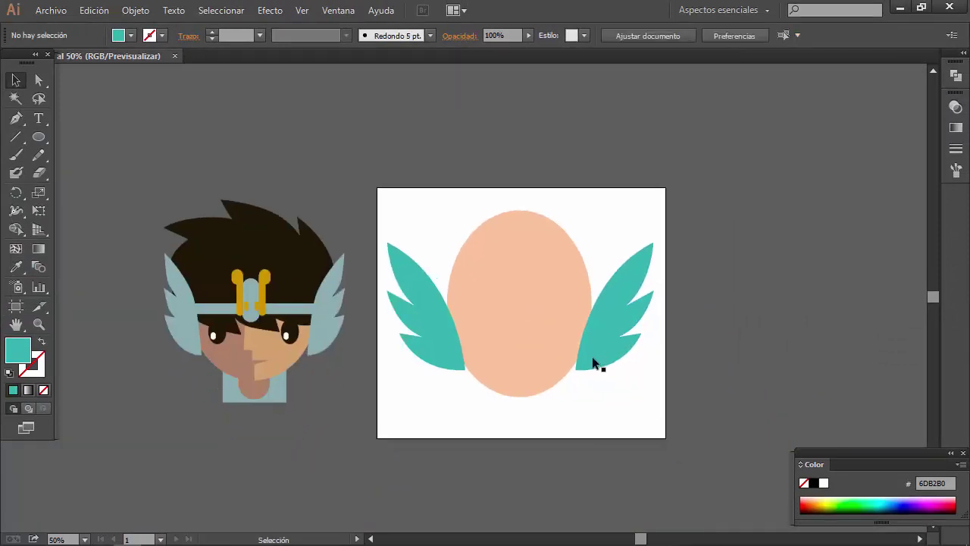
pyautogui.hotkey('ctrl', '+')
pyautogui.click(34, 140)
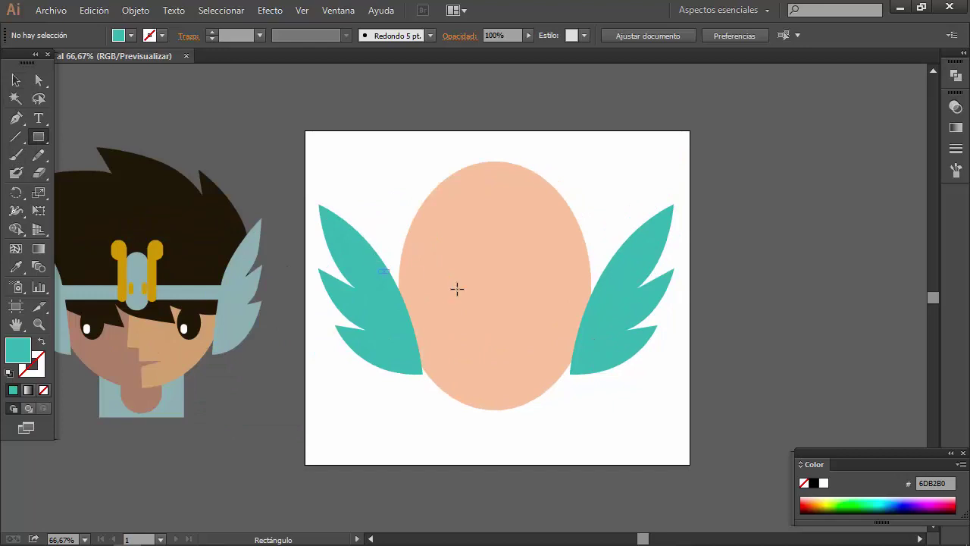
pyautogui.moveTo(457, 288); pyautogui.dragTo(619, 289)
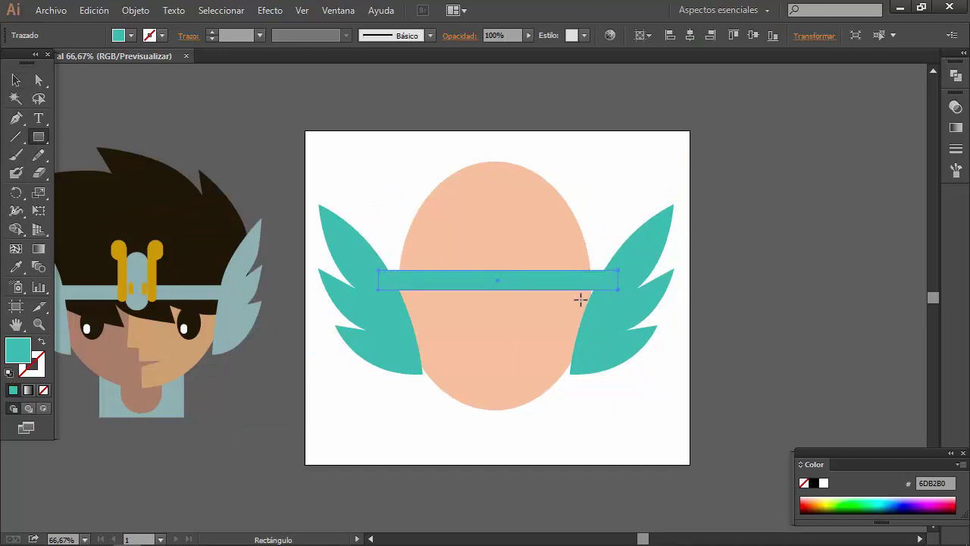
pyautogui.click(37, 140)
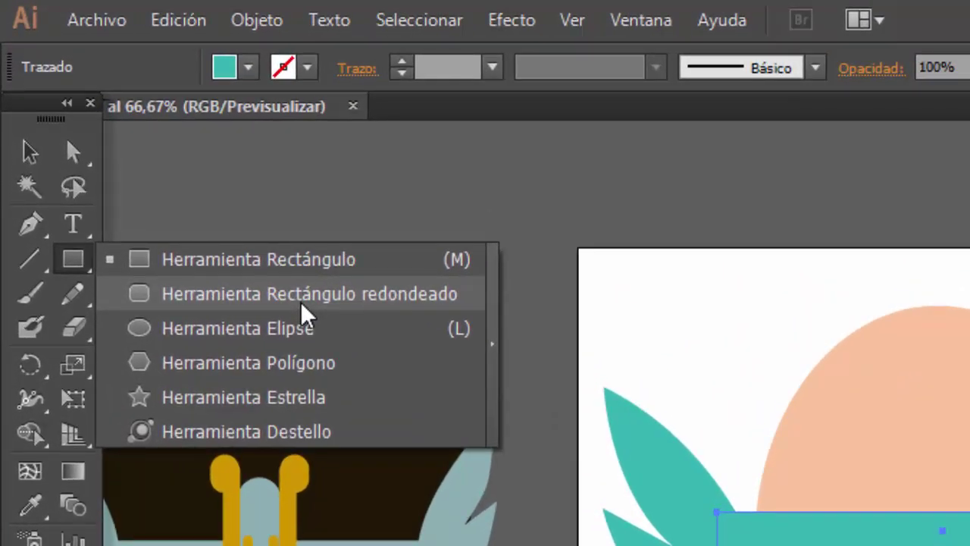
pyautogui.click(347, 300)
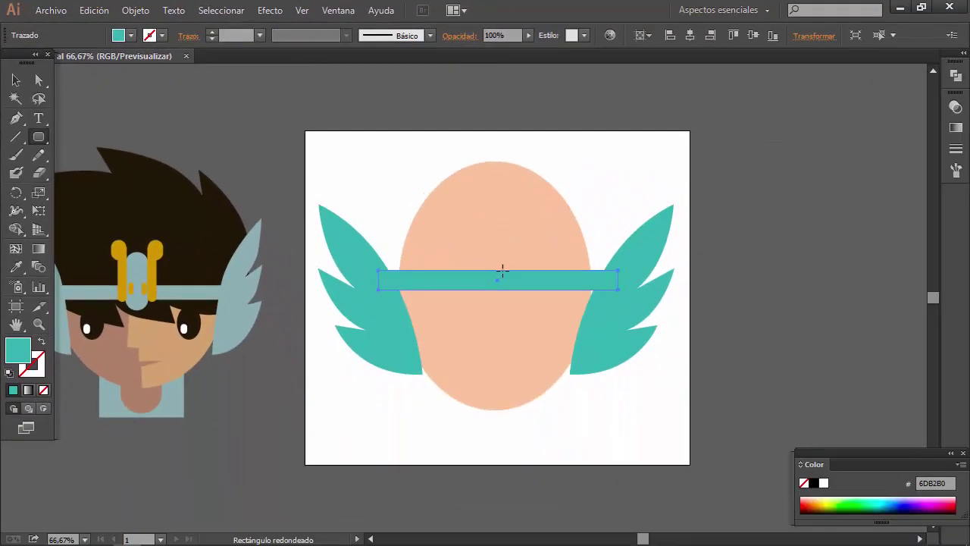
# Step: Draw a tall teal pill with fully rounded corners over the band's centre
pyautogui.moveTo(476, 217); pyautogui.dragTo(509, 309)
pyautogui.press('Left')
pyautogui.press('Right')
pyautogui.press('Left')
pyautogui.press('Right')
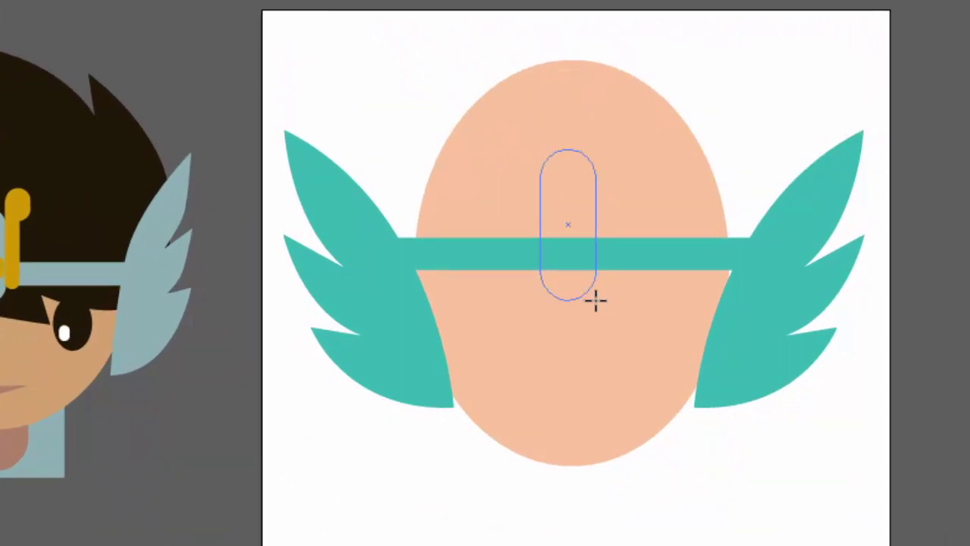
pyautogui.moveTo(597, 300); pyautogui.dragTo(596, 289)
pyautogui.press('Left')
pyautogui.press('Right')
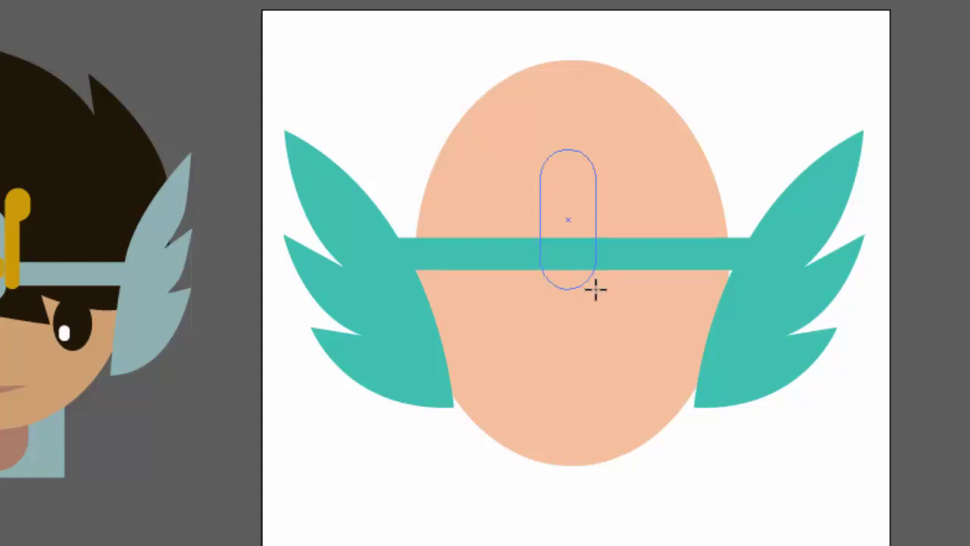
pyautogui.moveTo(593, 290); pyautogui.dragTo(584, 286)
pyautogui.press('Right')
pyautogui.press('Right')
pyautogui.press('Right')
pyautogui.press('Right')
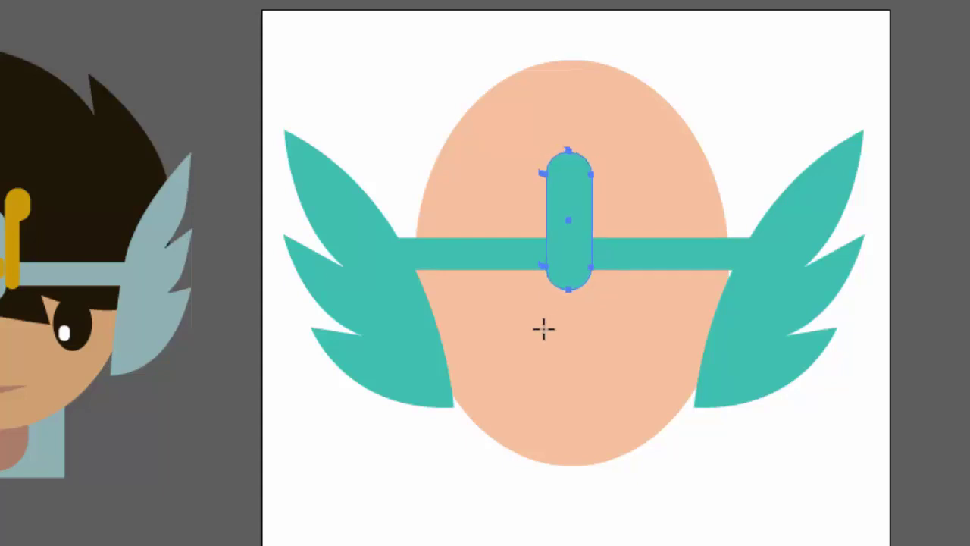
pyautogui.scroll(1, 626, 141)
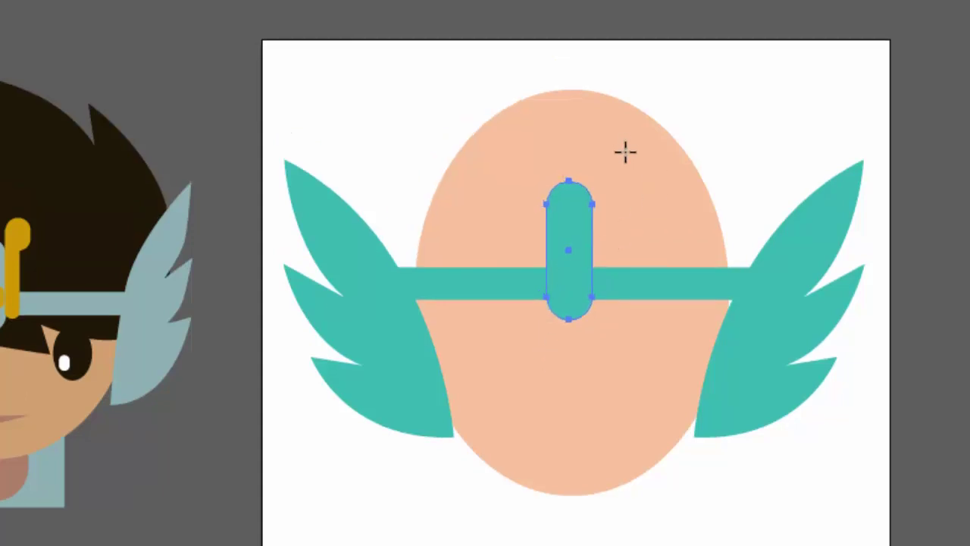
pyautogui.scroll(1, 614, 189)
pyautogui.scroll(1, 599, 186)
# Step: Draw a tall narrow bar left of the pill and colour it yellow EAB318
pyautogui.moveTo(426, 129); pyautogui.dragTo(466, 404)
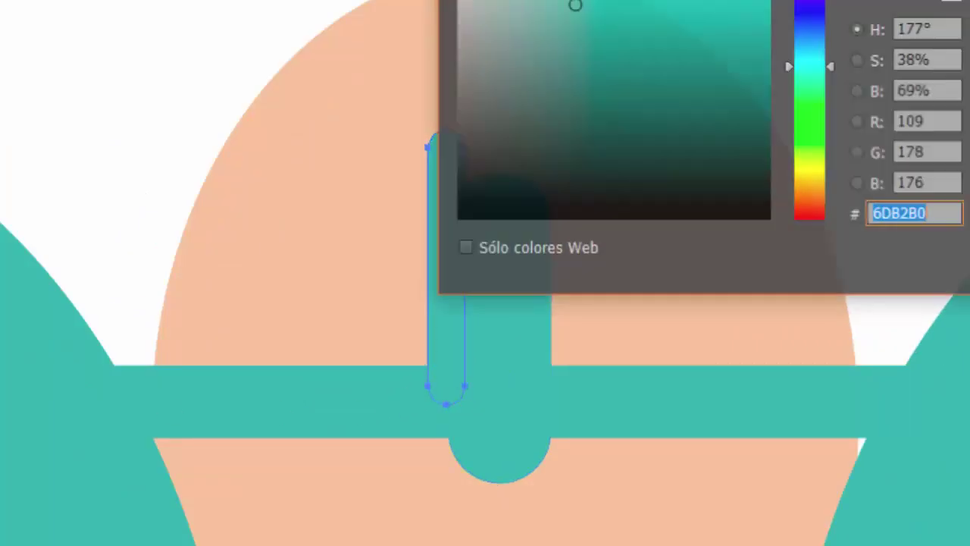
pyautogui.moveTo(819, 173); pyautogui.dragTo(818, 182)
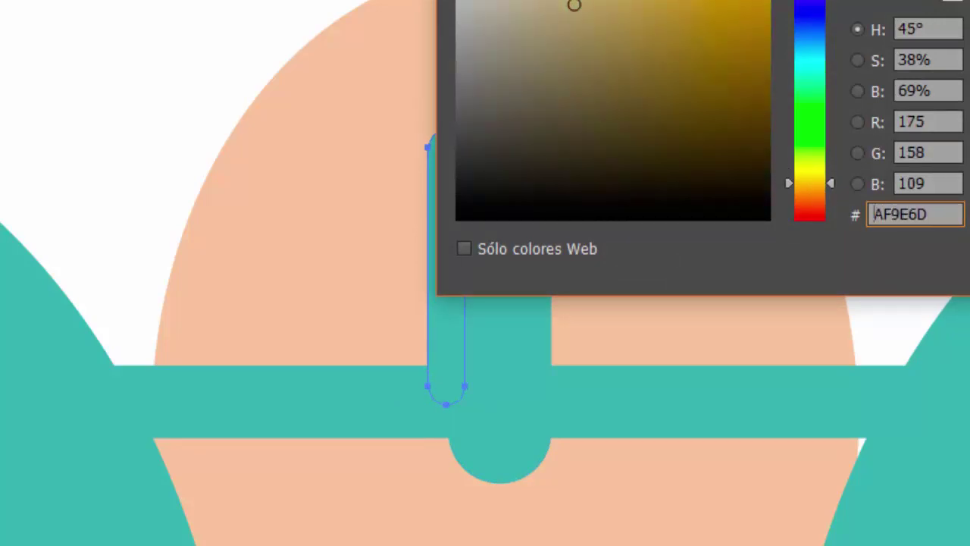
pyautogui.write('EAB318')
pyautogui.press('Return')
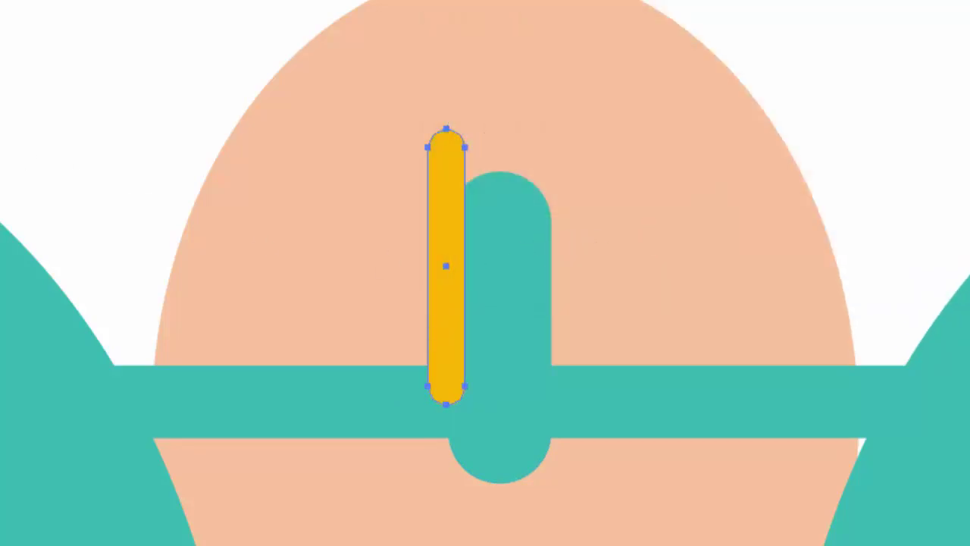
# Step: Top the bar with a rounded oval and duplicate the pair to the pill's right
pyautogui.moveTo(397, 129); pyautogui.dragTo(464, 232)
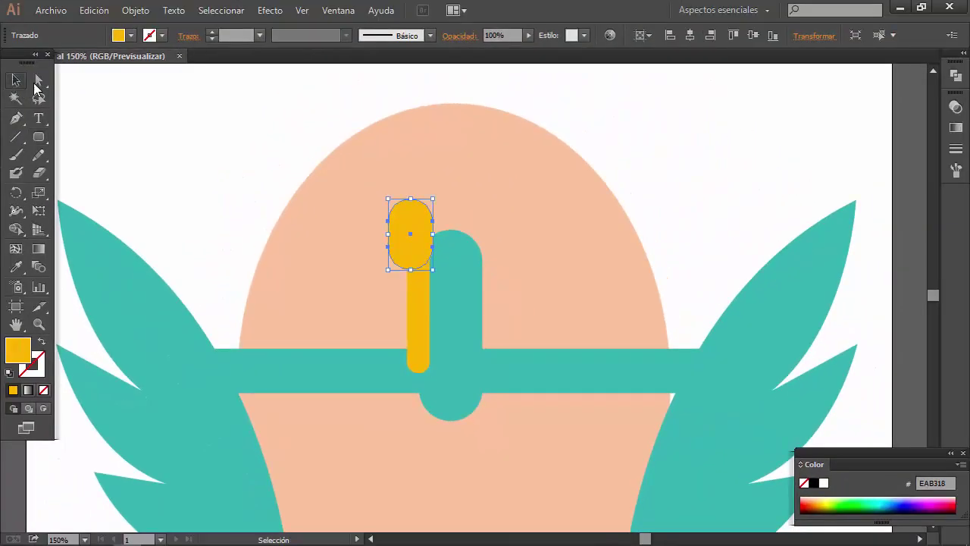
pyautogui.click(16, 81)
pyautogui.keyDown('shift'); pyautogui.click(413, 309); pyautogui.keyUp('shift')
pyautogui.moveTo(420, 326); pyautogui.dragTo(410, 331)
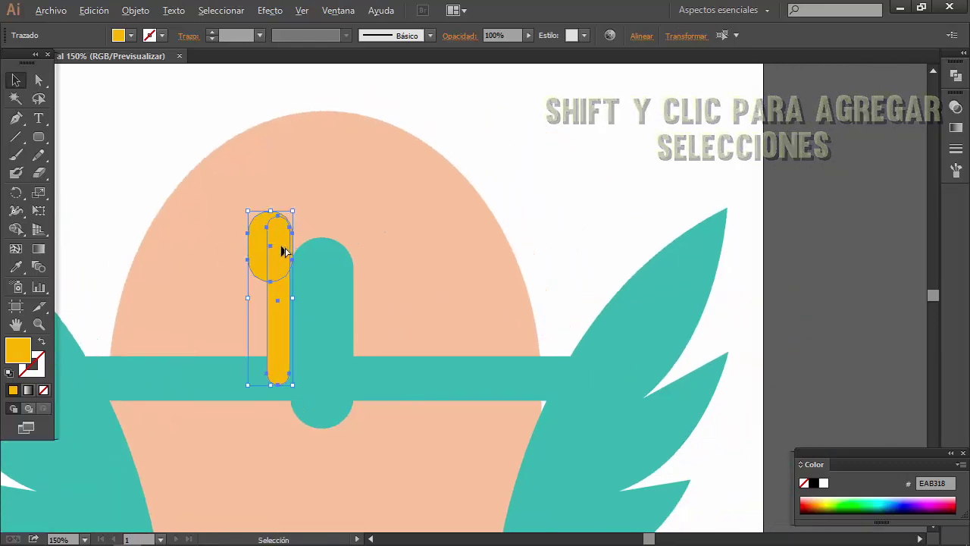
pyautogui.moveTo(260, 250)
pyautogui.mouseDown()
pyautogui.moveTo(401, 262)
pyautogui.moveTo(373, 263)
pyautogui.mouseUp()
# Step: Reflect the right yellow spoon copy vertically and nudge it into place with arrow keys
pyautogui.rightClick(373, 263)
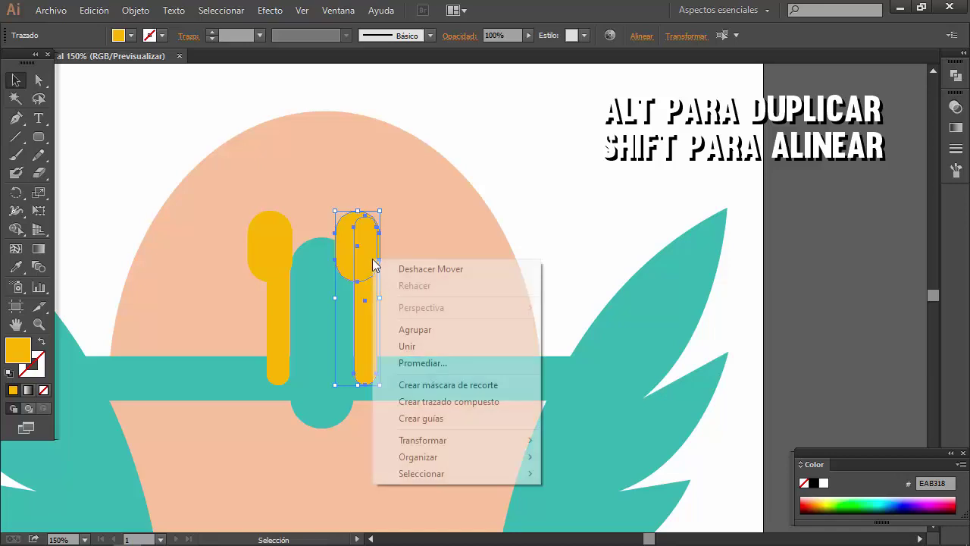
pyautogui.moveTo(422, 441)
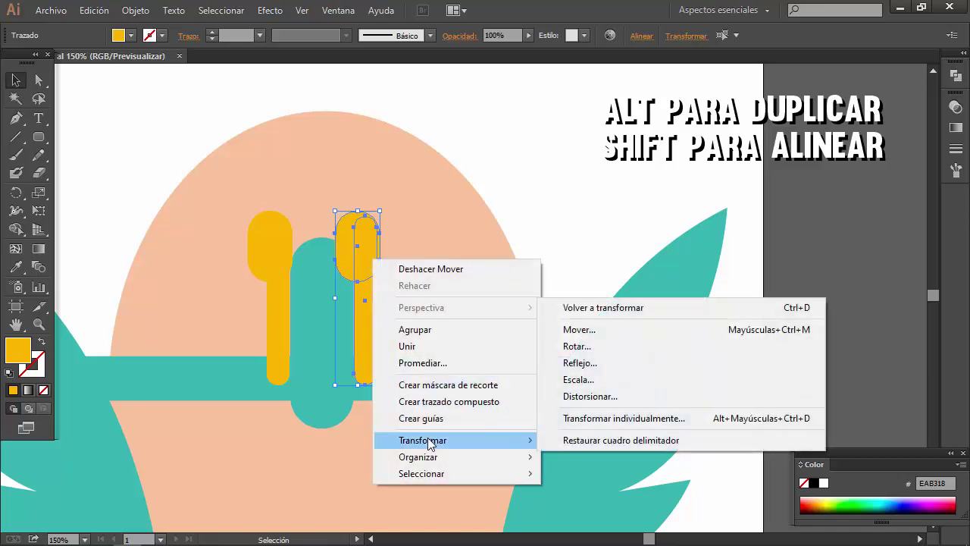
pyautogui.click(676, 363)
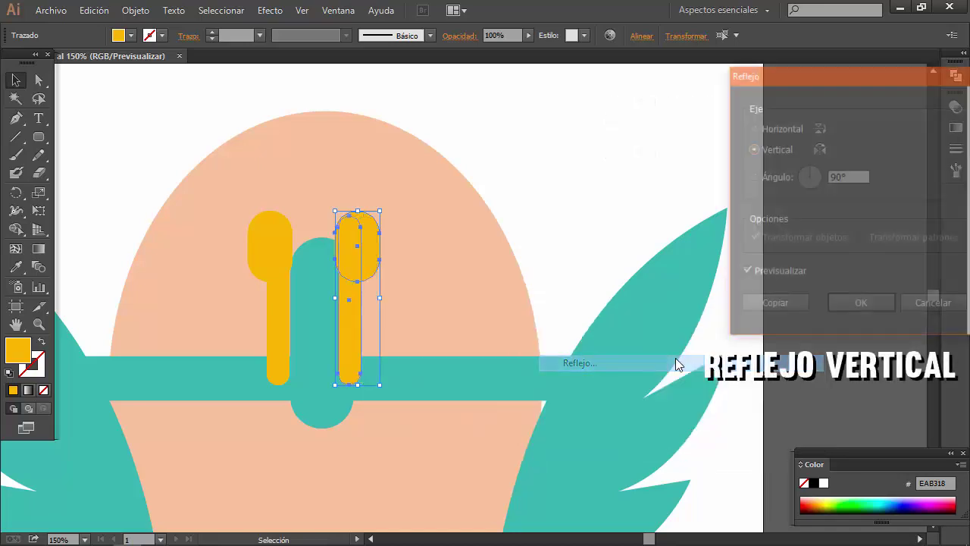
pyautogui.click(864, 304)
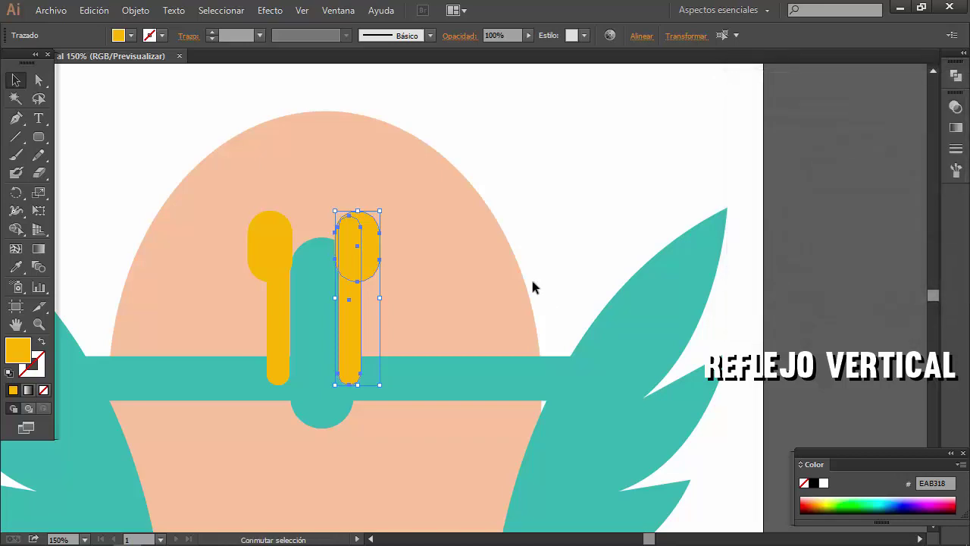
pyautogui.hotkey('shift', 'Right')
pyautogui.hotkey('shift', 'Right')
pyautogui.press('Left')
pyautogui.press('Left')
pyautogui.press('Left')
pyautogui.press('Left')
pyautogui.press('Left')
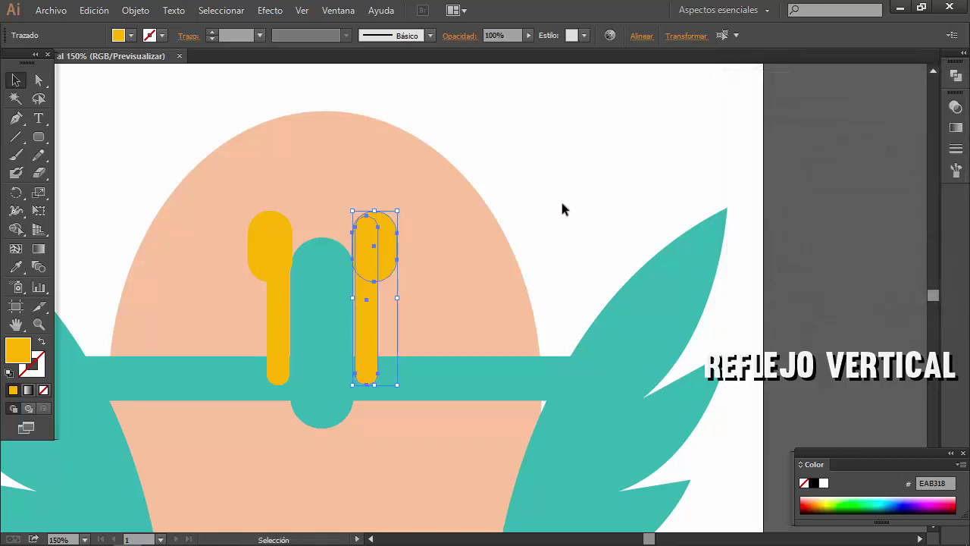
pyautogui.click(587, 195)
pyautogui.scroll(-2, 502, 303)
pyautogui.scroll(-1, 497, 306)
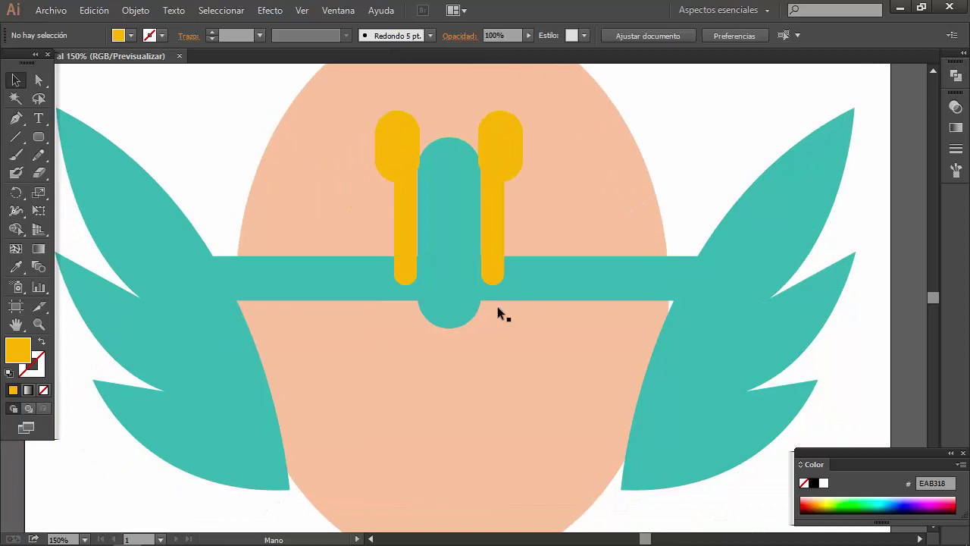
pyautogui.scroll(4, 441, 249)
# Step: Draw a small yellow pill on the headband and copy it to the right side
pyautogui.click(42, 136)
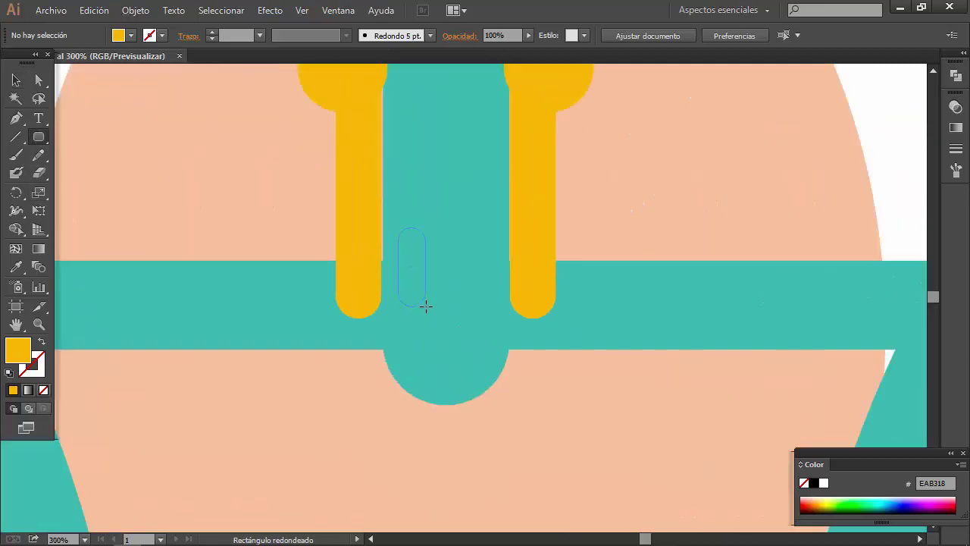
pyautogui.moveTo(426, 304); pyautogui.dragTo(426, 305)
pyautogui.click(16, 80)
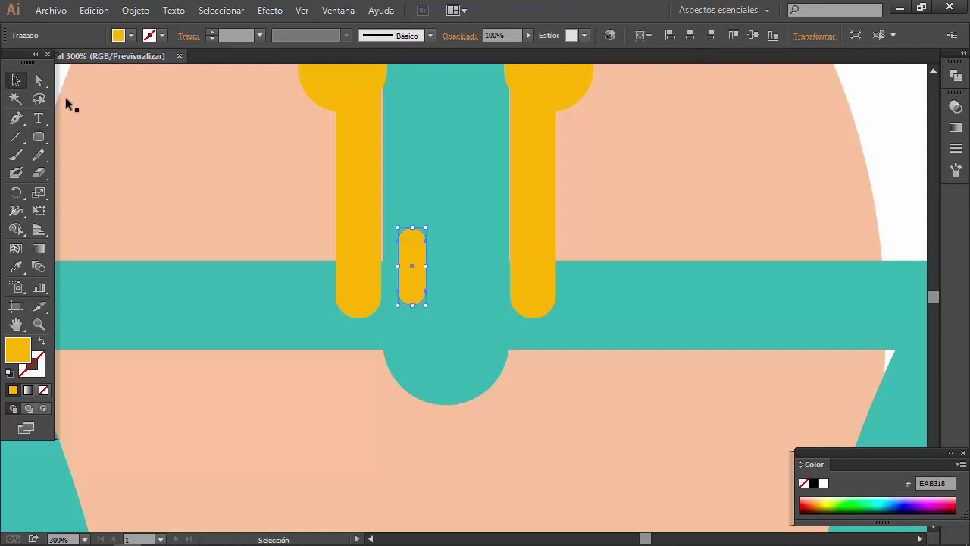
pyautogui.moveTo(414, 245)
pyautogui.mouseDown()
pyautogui.moveTo(467, 243)
pyautogui.moveTo(460, 247)
pyautogui.mouseUp()
pyautogui.hotkey('ctrl', '-')
pyautogui.hotkey('ctrl', '-')
pyautogui.hotkey('ctrl', '-')
pyautogui.hotkey('ctrl', '-')
pyautogui.hotkey('ctrl', 'shift', 'a')
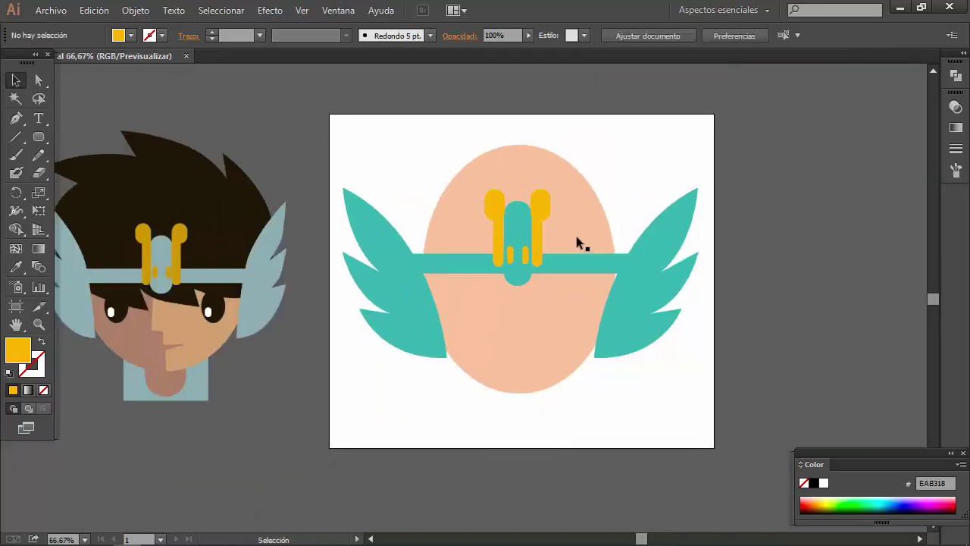
# Step: Inspect the small yellow pill shapes by selecting and deselecting them
pyautogui.click(526, 258)
pyautogui.click(612, 214)
pyautogui.click(507, 254)
pyautogui.click(643, 195)
pyautogui.scroll(1, 199, 310)
# Step: Draw a near-black #0C0807 oval left eye and duplicate it to the right as the right eye
pyautogui.moveTo(38, 137)
pyautogui.mouseDown()
pyautogui.moveTo(95, 159)
pyautogui.moveTo(99, 174)
pyautogui.mouseUp()
pyautogui.moveTo(582, 270); pyautogui.dragTo(629, 335)
pyautogui.doubleClick(17, 349)
pyautogui.click(507, 243)
pyautogui.press('Return')
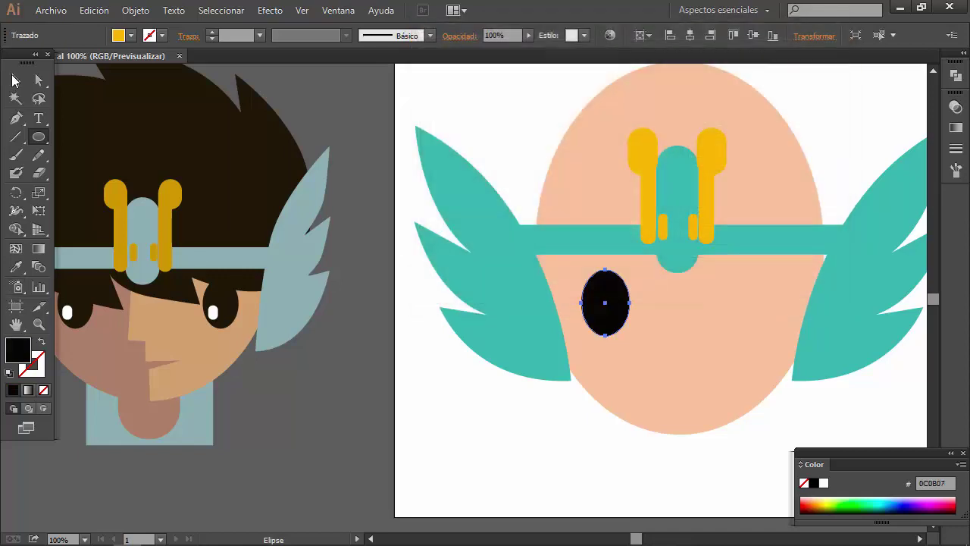
pyautogui.click(13, 79)
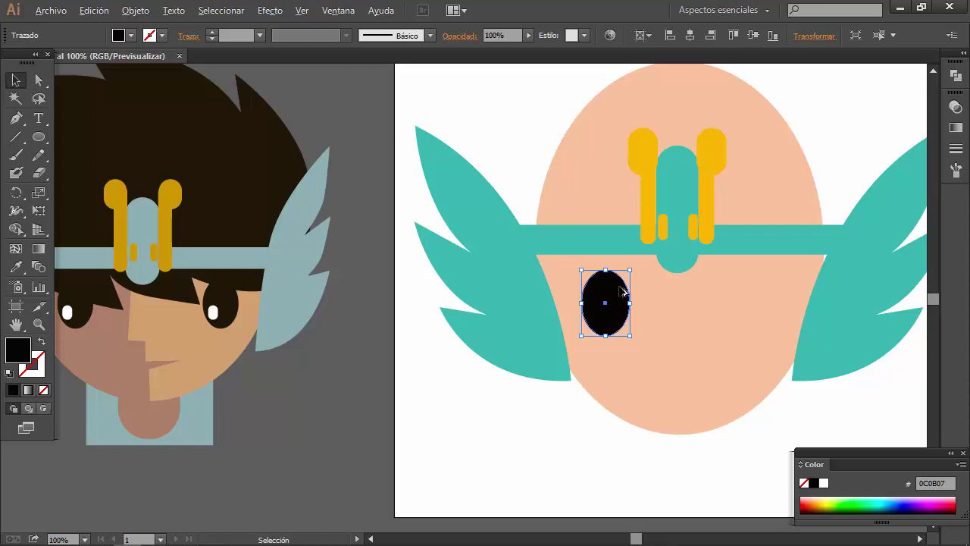
pyautogui.moveTo(621, 292); pyautogui.dragTo(786, 291)
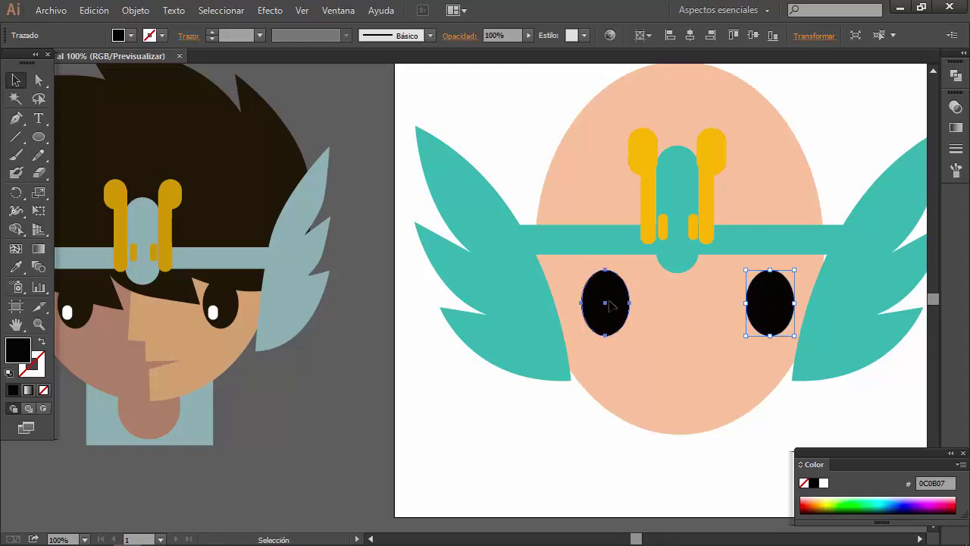
# Step: Start the black fringe path with the Pen tool, curving its first edge over the left eye
pyautogui.click(482, 418)
pyautogui.hscroll(-3, 511, 327)
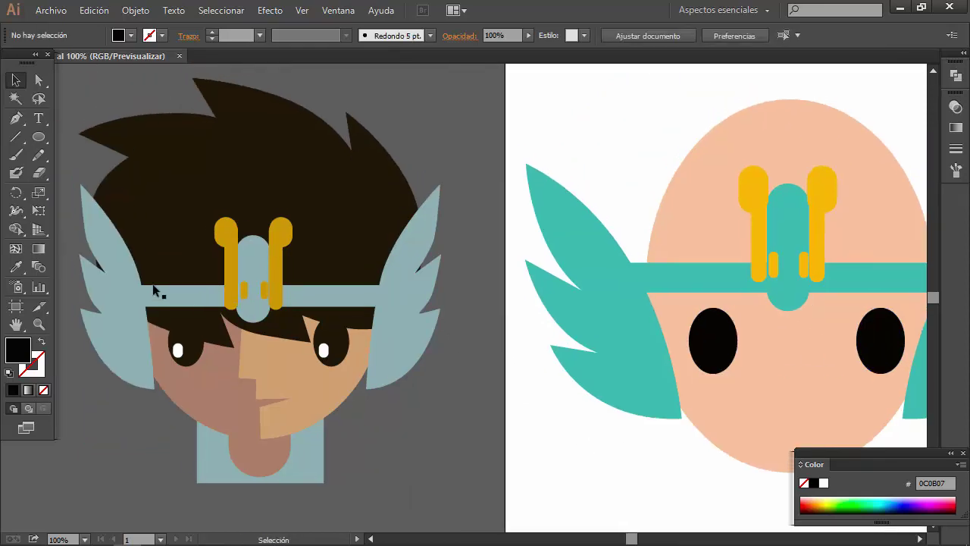
pyautogui.hscroll(5, 269, 325)
pyautogui.press('p')
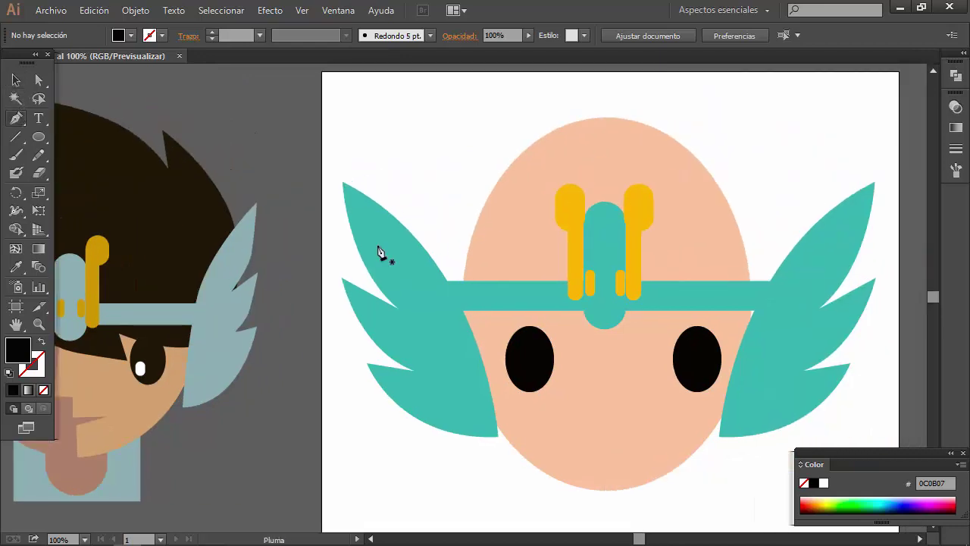
pyautogui.moveTo(429, 279); pyautogui.dragTo(494, 242)
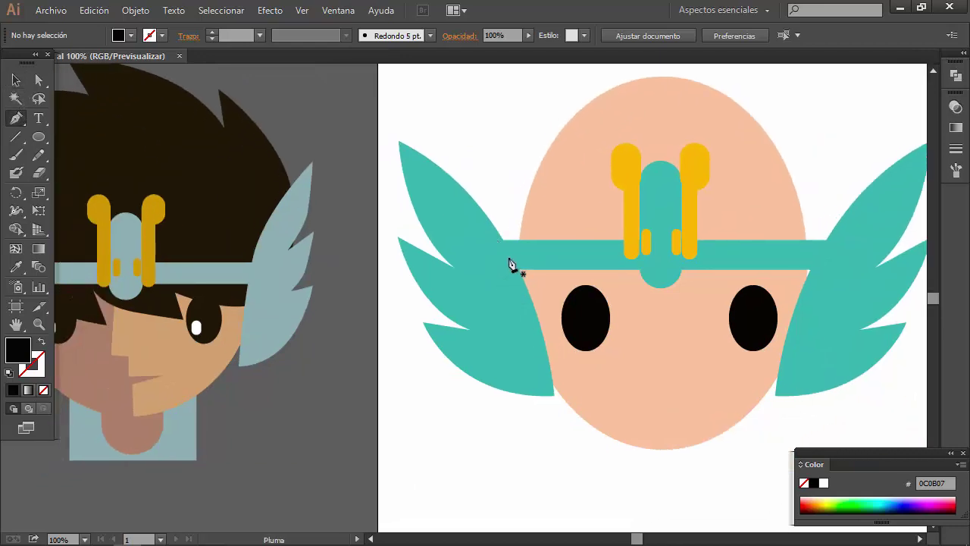
pyautogui.hscroll(-3, 555, 294)
pyautogui.hscroll(4, 619, 314)
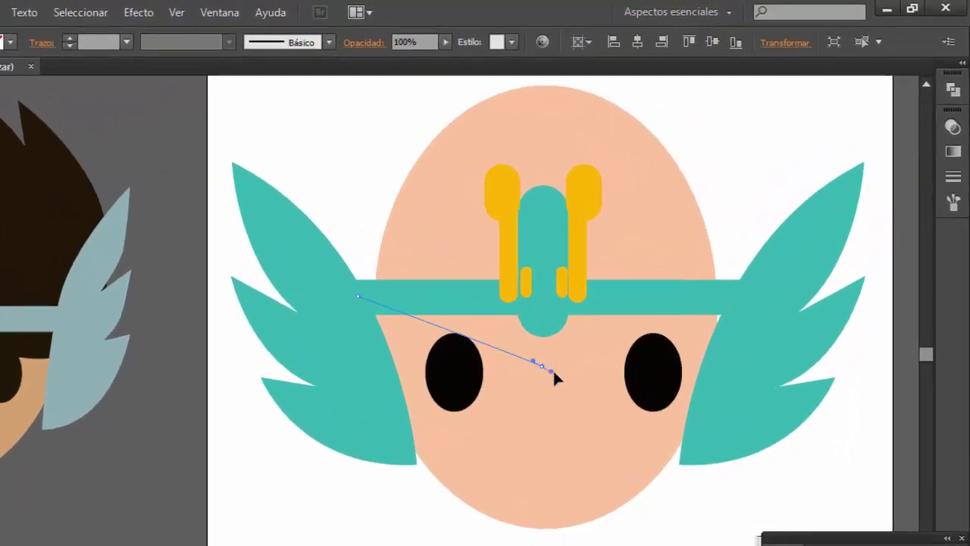
pyautogui.moveTo(611, 309); pyautogui.dragTo(685, 316)
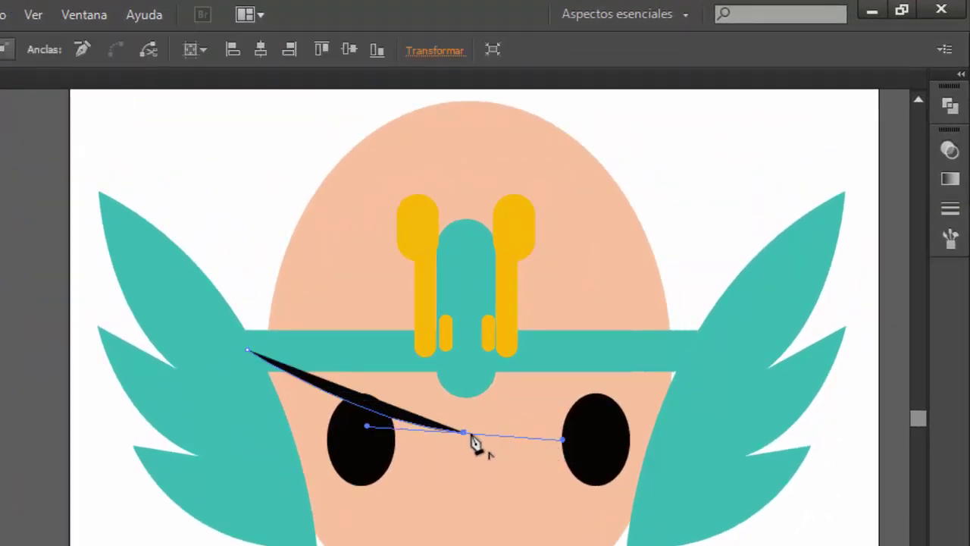
pyautogui.click(464, 431)
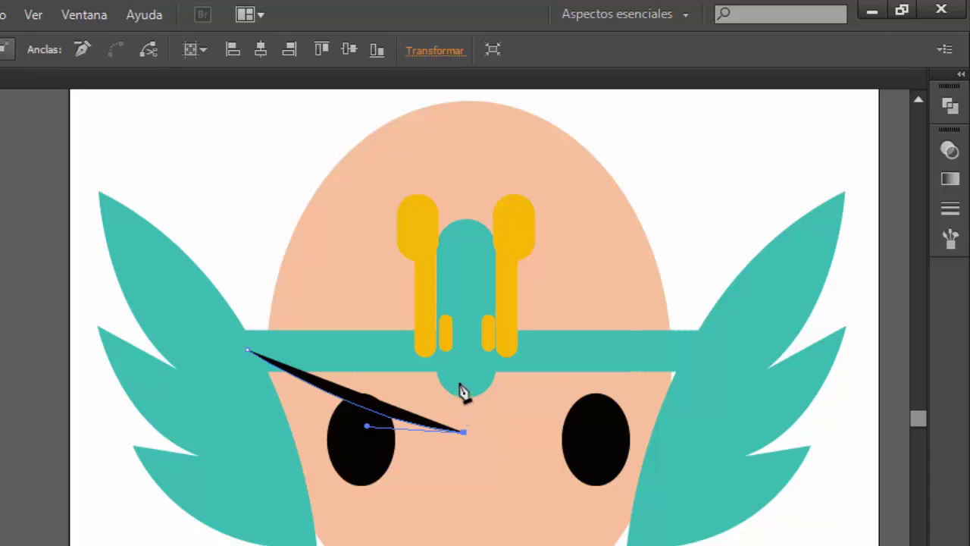
# Step: Continue the fringe past the headband centre to the right eye with corner and curved points
pyautogui.click(459, 384)
pyautogui.moveTo(699, 426); pyautogui.dragTo(743, 422)
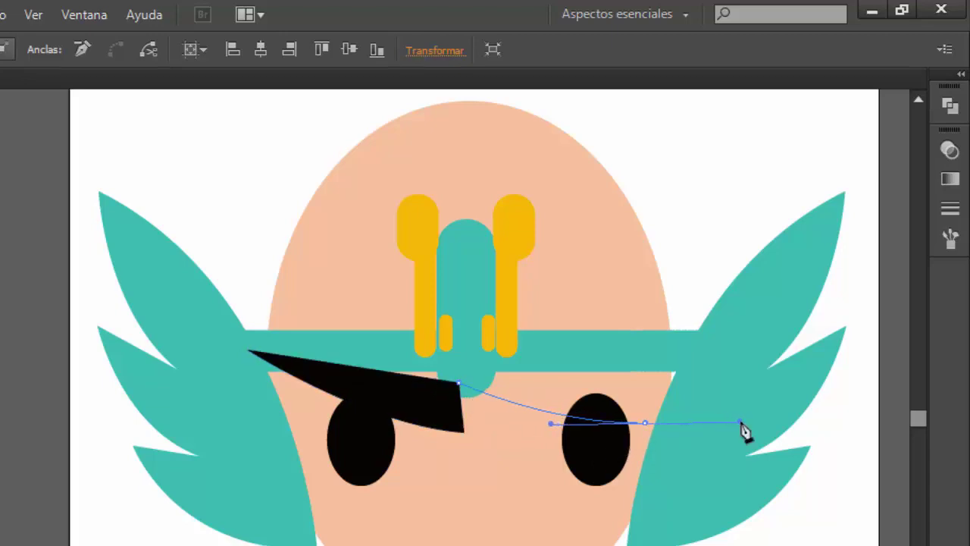
pyautogui.click(644, 423)
pyautogui.click(625, 378)
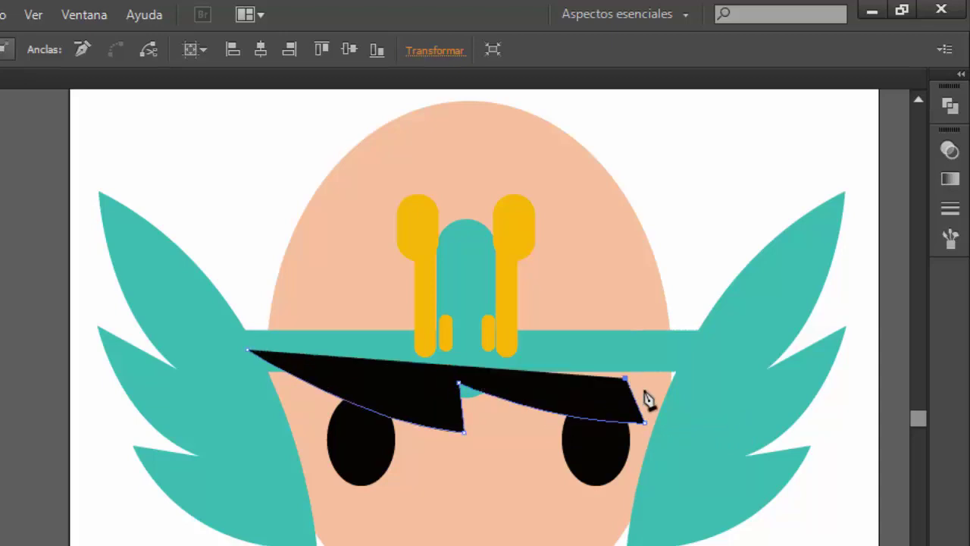
pyautogui.moveTo(724, 364); pyautogui.dragTo(761, 303)
# Step: Start the spiky hair outline above the head with a sharp top point and notch
pyautogui.moveTo(751, 373); pyautogui.dragTo(771, 509)
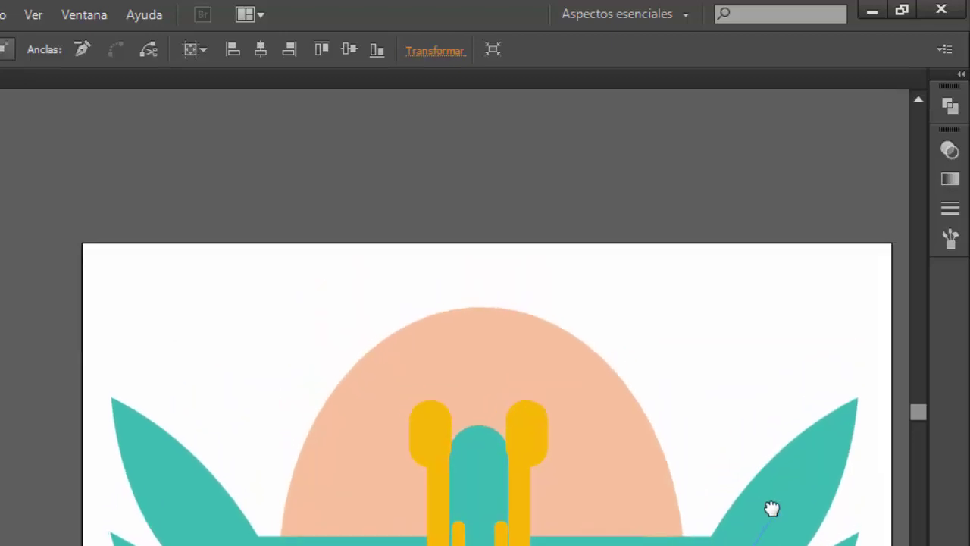
pyautogui.moveTo(632, 305); pyautogui.dragTo(494, 255)
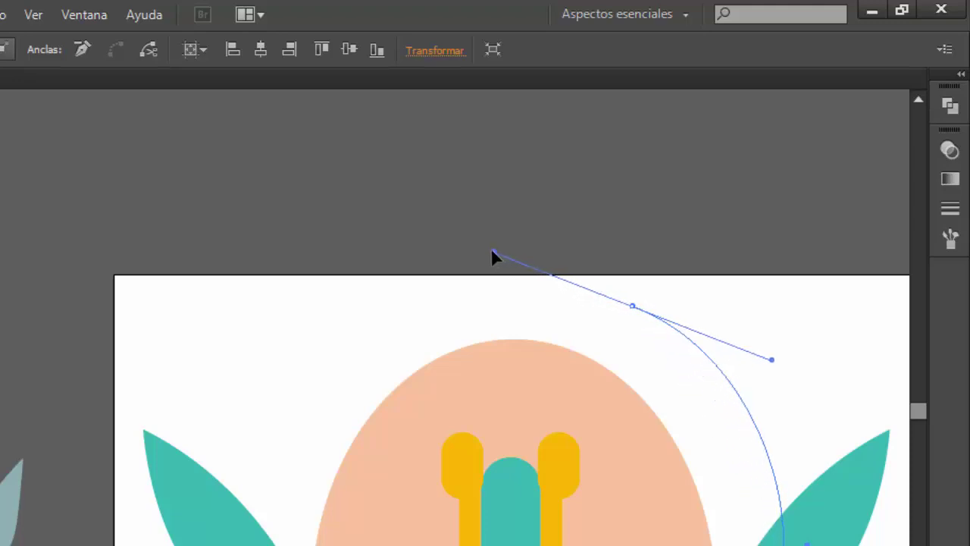
pyautogui.click(631, 309)
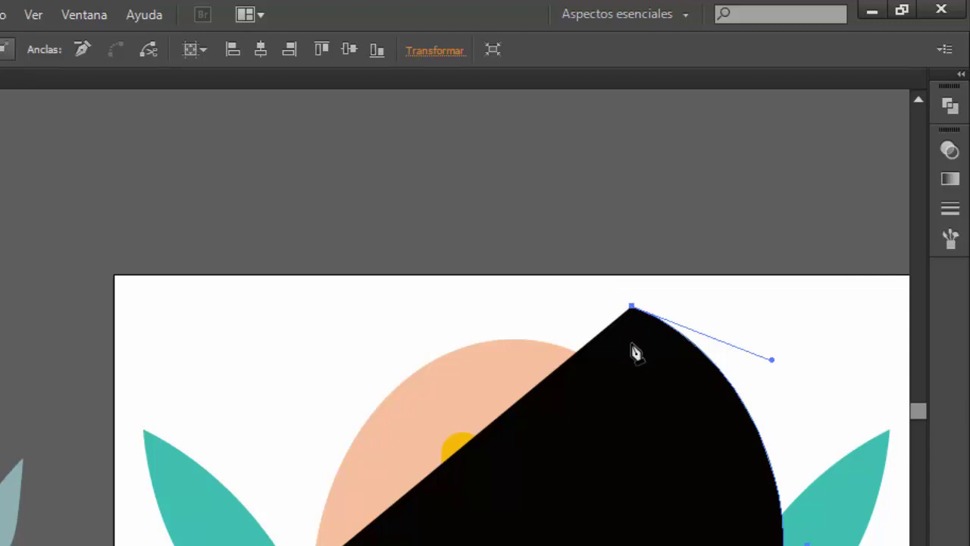
pyautogui.click(632, 344)
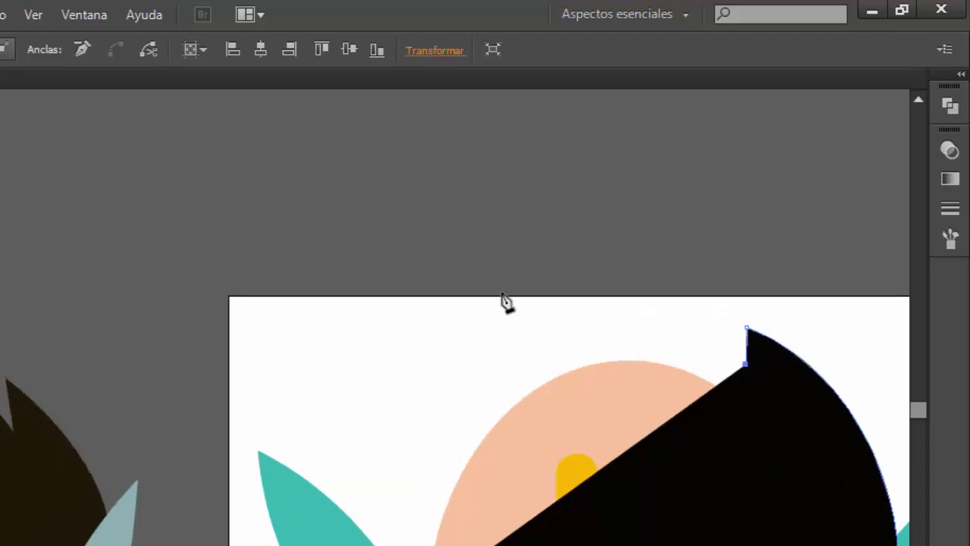
pyautogui.click(494, 274)
pyautogui.moveTo(477, 272); pyautogui.dragTo(288, 251)
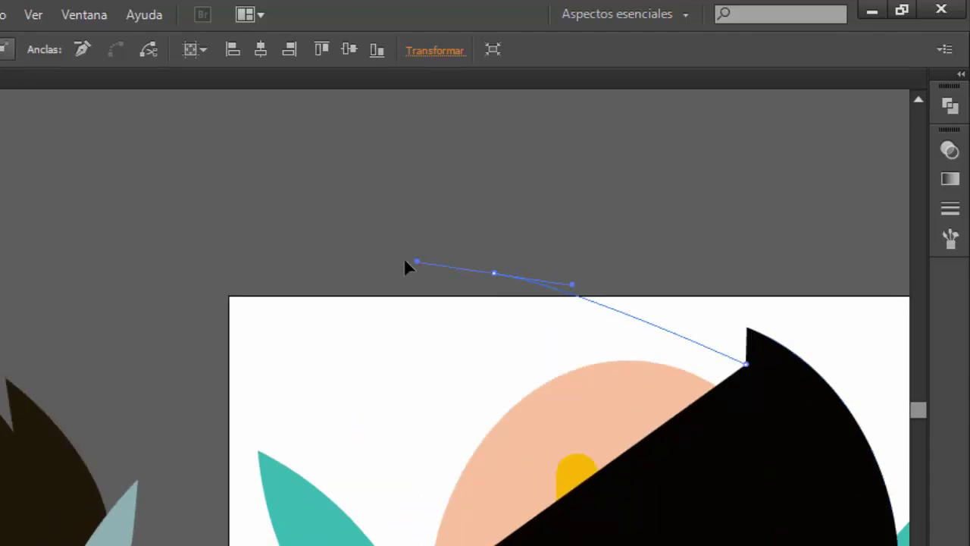
pyautogui.click(494, 275)
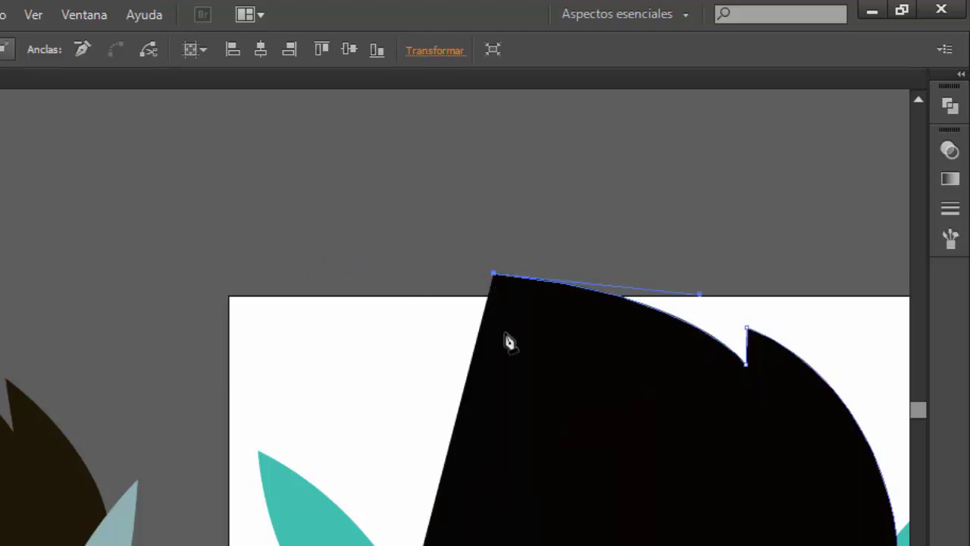
# Step: Add anchors along the hair's left edge and curve it around the face
pyautogui.moveTo(492, 347); pyautogui.dragTo(607, 326)
pyautogui.moveTo(459, 306); pyautogui.dragTo(303, 356)
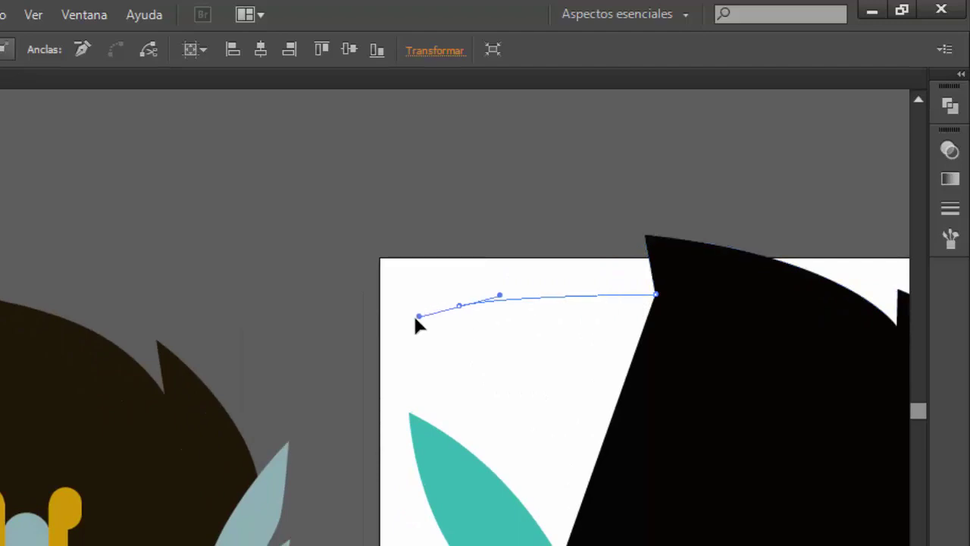
pyautogui.click(462, 309)
pyautogui.click(536, 356)
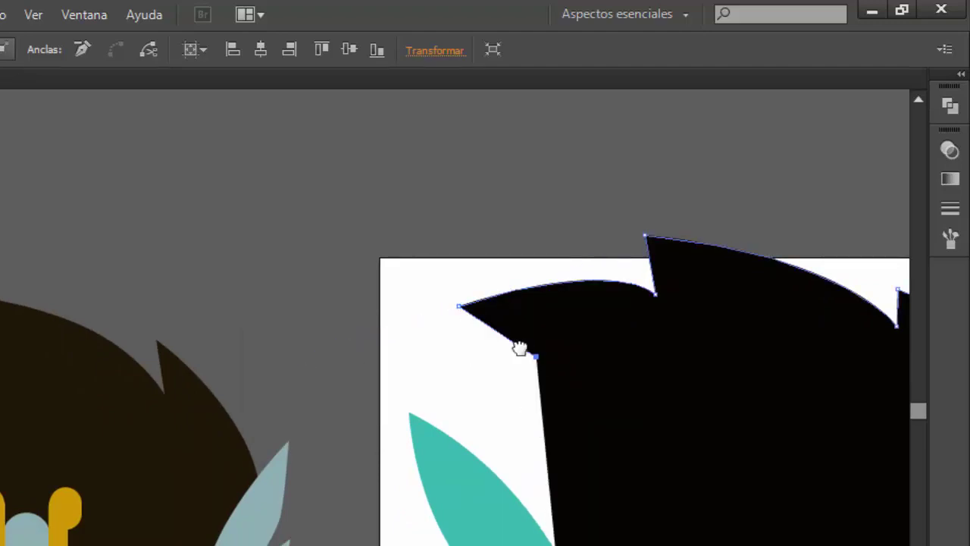
pyautogui.scroll(-5, 520, 346)
pyautogui.hscroll(4, 520, 346)
pyautogui.moveTo(370, 375); pyautogui.dragTo(415, 480)
pyautogui.moveTo(494, 411); pyautogui.dragTo(375, 412)
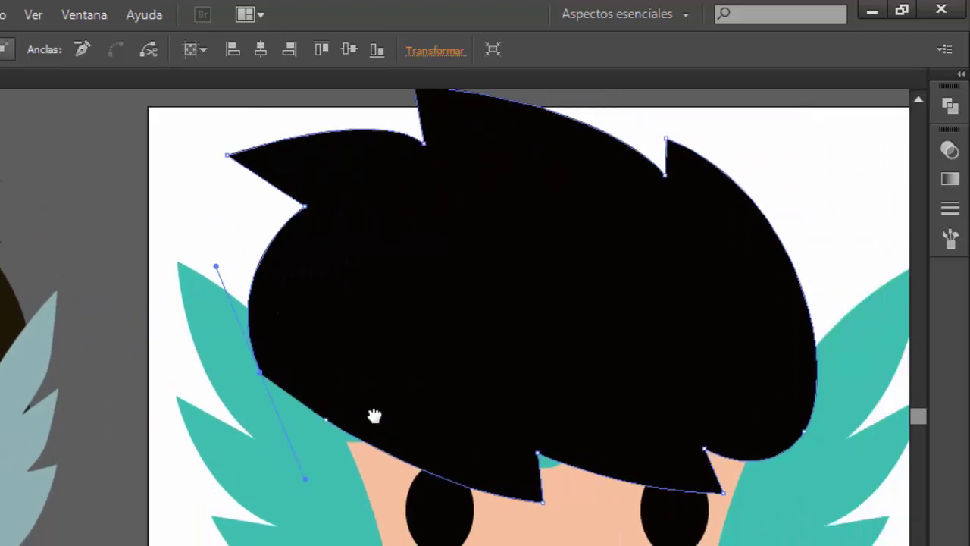
# Step: Finish the hair path, then select and cut the black hair shape
pyautogui.press('v')
pyautogui.click(91, 151)
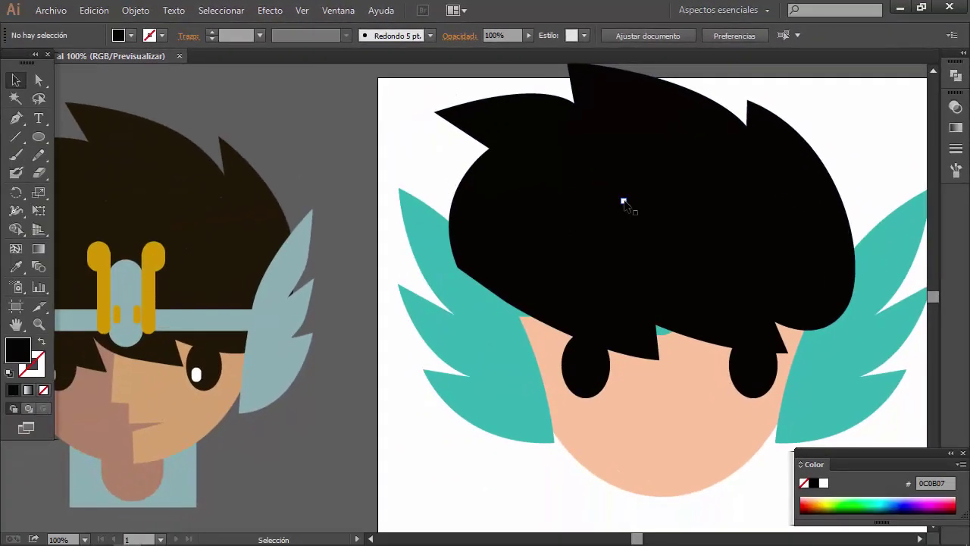
pyautogui.click(624, 202)
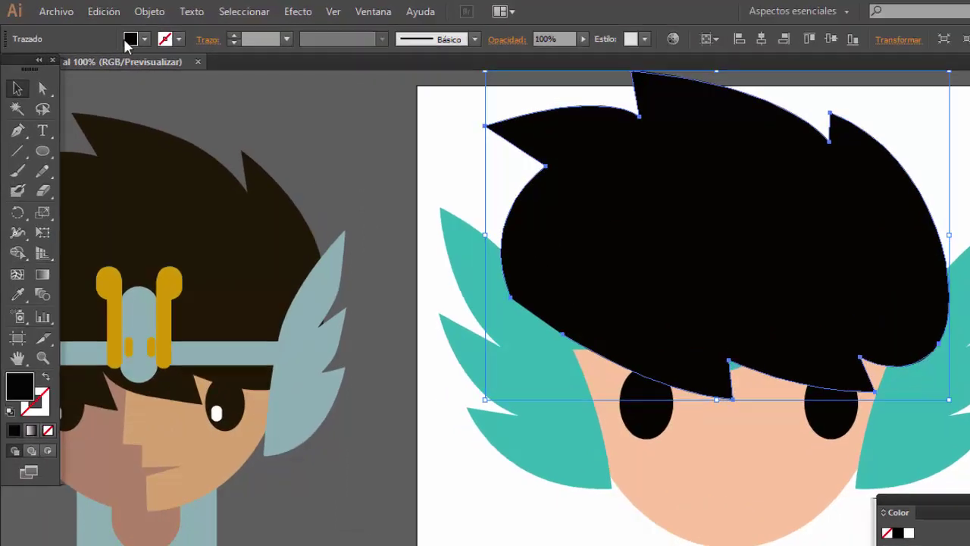
pyautogui.click(94, 10)
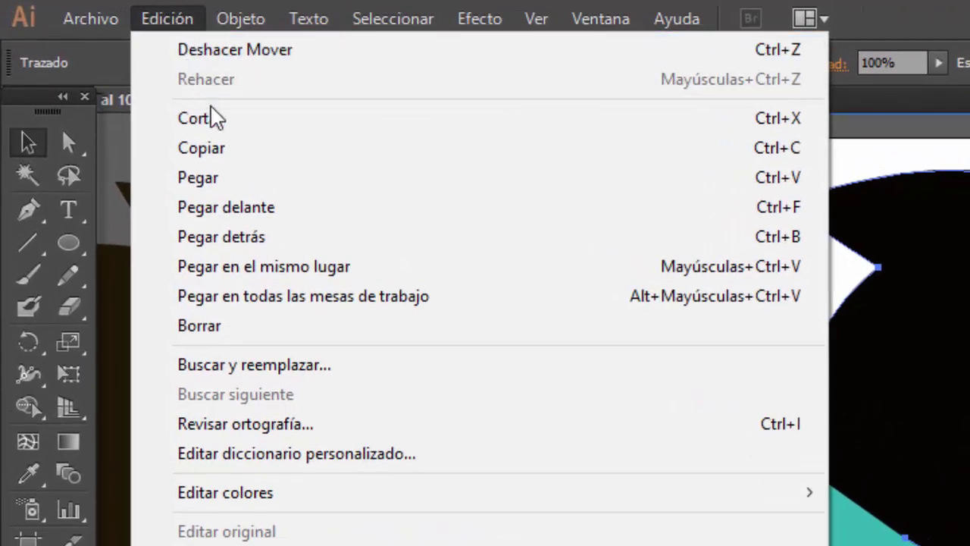
pyautogui.click(212, 116)
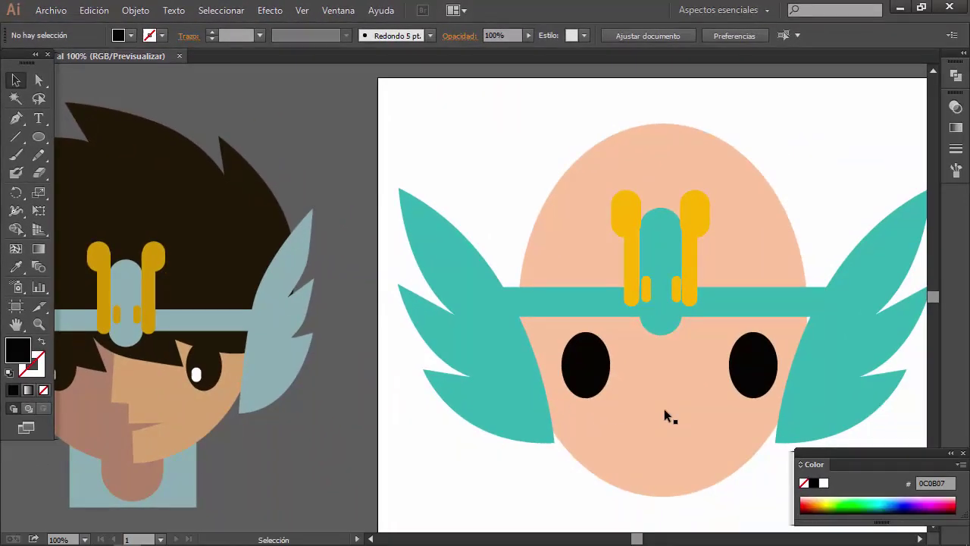
# Step: Paste the hair in front of the peach face ellipse and zoom out to view the head
pyautogui.click(664, 416)
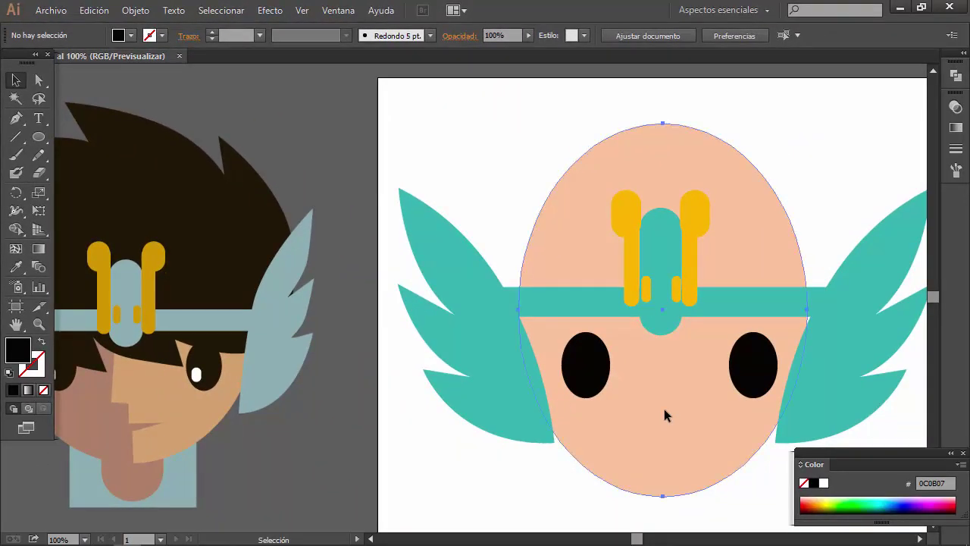
pyautogui.click(94, 10)
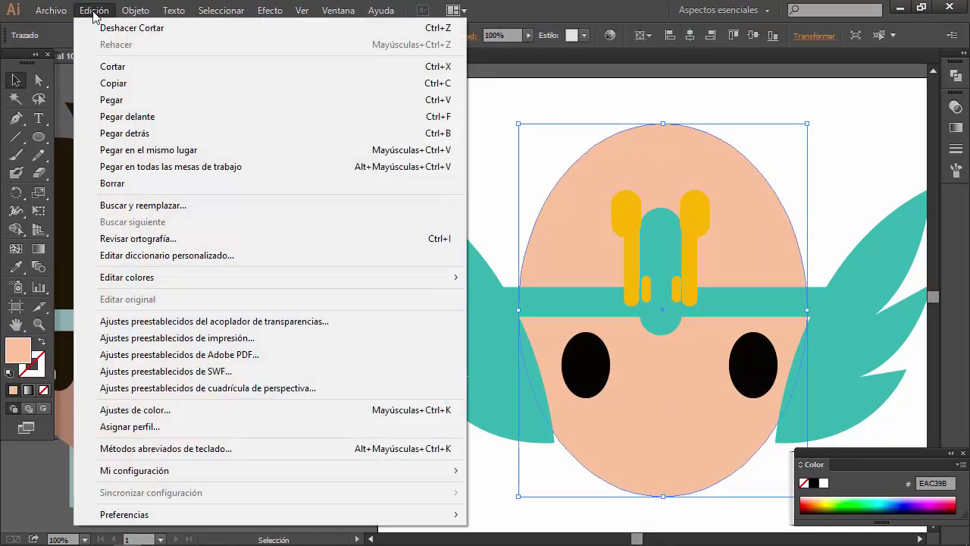
pyautogui.click(167, 117)
pyautogui.scroll(-1, 401, 163)
pyautogui.hscroll(1, 402, 162)
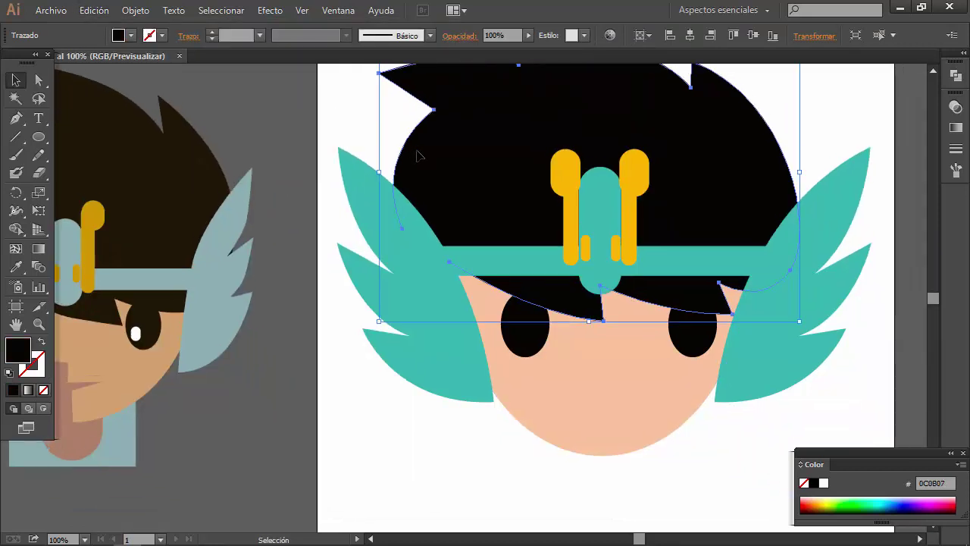
pyautogui.click(310, 427)
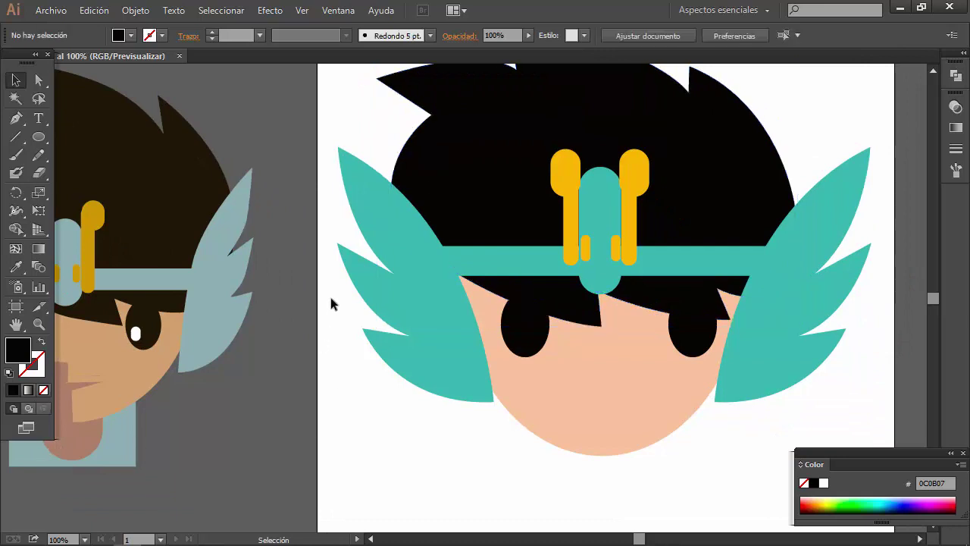
pyautogui.hotkey('ctrl', '-')
pyautogui.moveTo(340, 324); pyautogui.dragTo(429, 307)
pyautogui.keyDown('alt'); pyautogui.scroll(1, 429, 307); pyautogui.keyUp('alt')
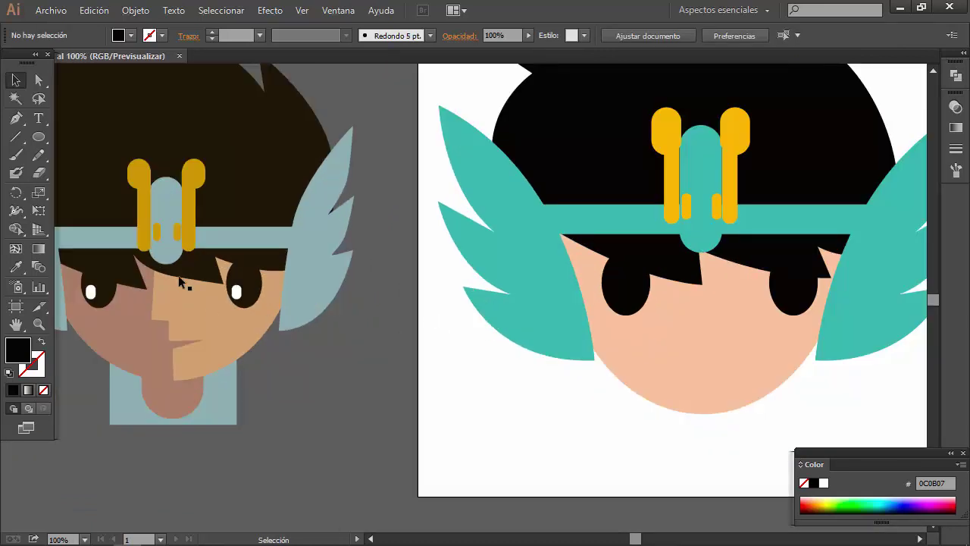
# Step: Start a Pen path down the face centre with a stepped nose profile
pyautogui.click(16, 117)
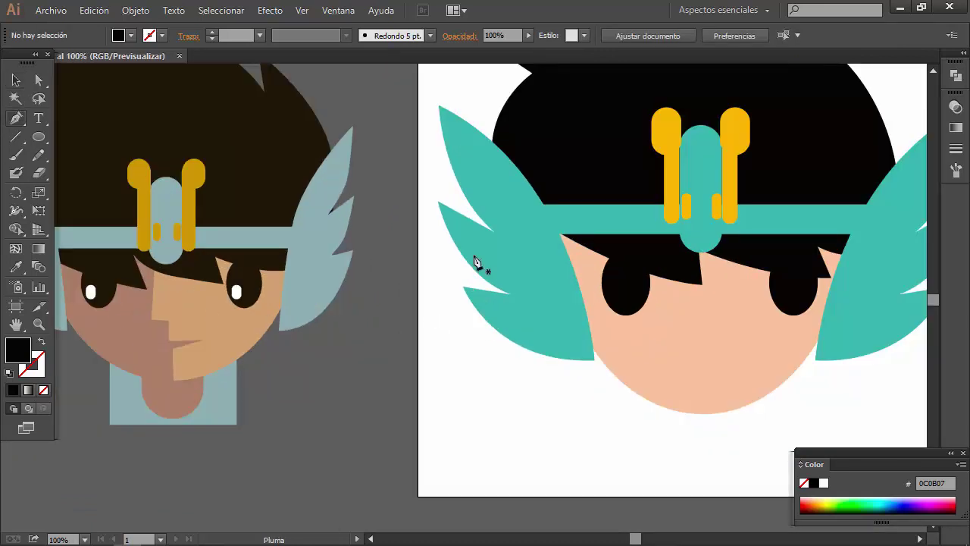
pyautogui.click(693, 180)
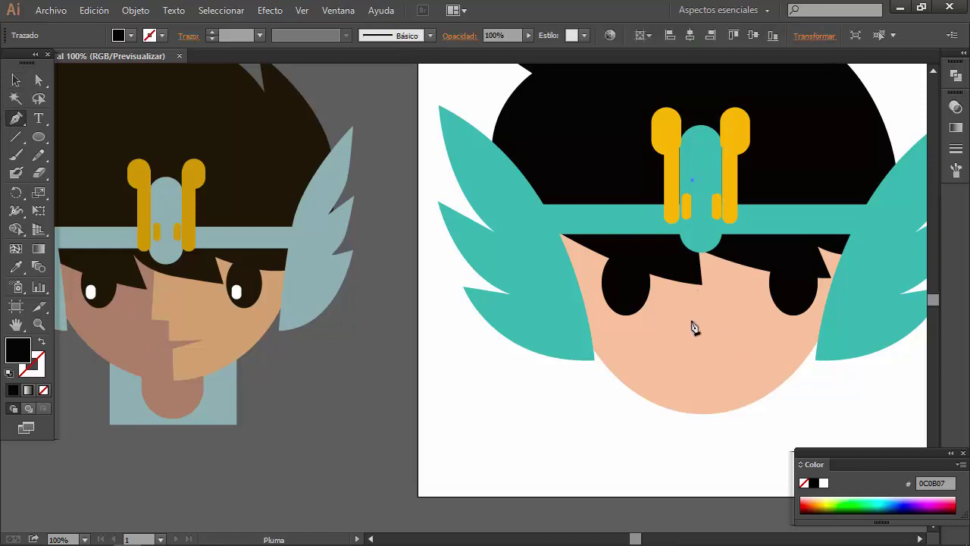
pyautogui.click(687, 323)
pyautogui.click(708, 323)
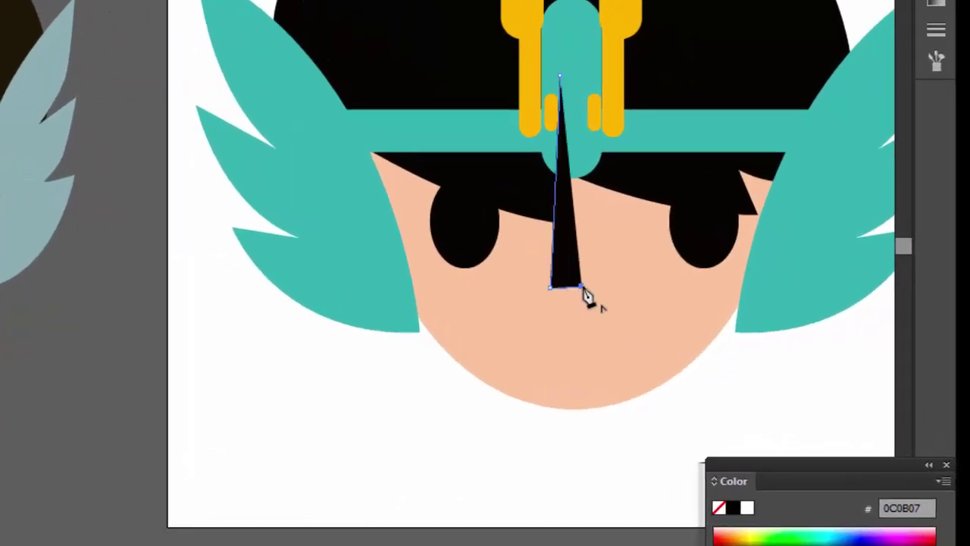
pyautogui.click(583, 317)
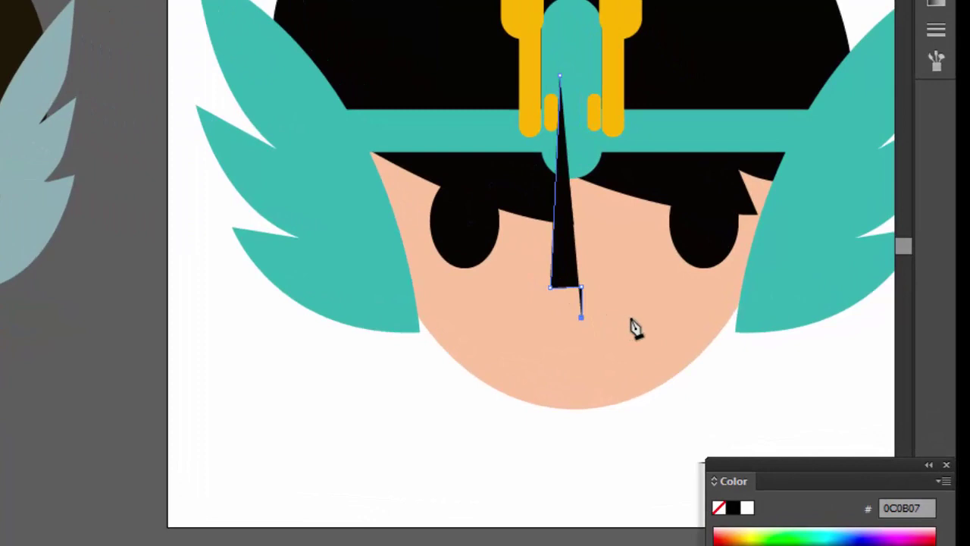
pyautogui.click(629, 317)
pyautogui.click(588, 337)
# Step: Extend the path below the chin, around the left side and over the hair, closing it
pyautogui.click(586, 468)
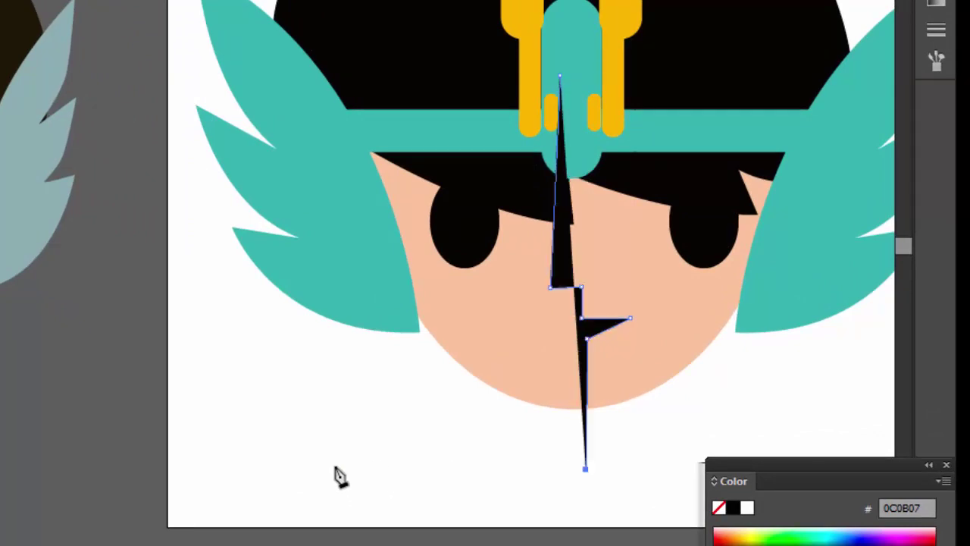
pyautogui.click(258, 450)
pyautogui.click(223, 100)
pyautogui.click(348, 4)
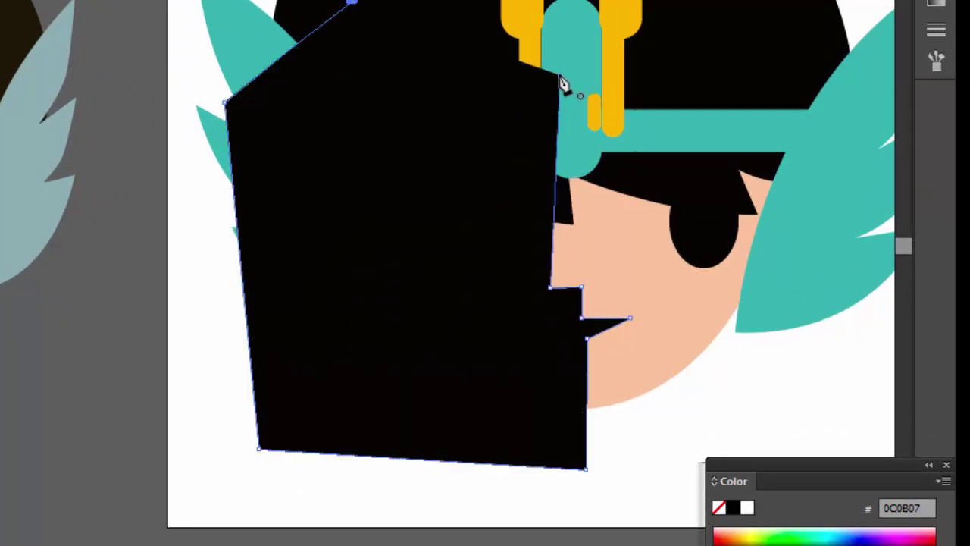
pyautogui.click(560, 77)
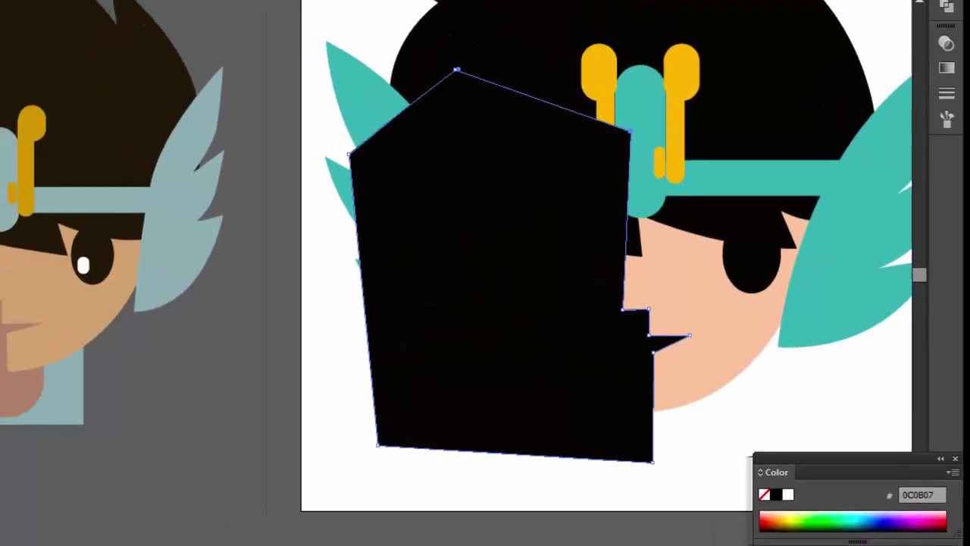
pyautogui.press('ctrl')
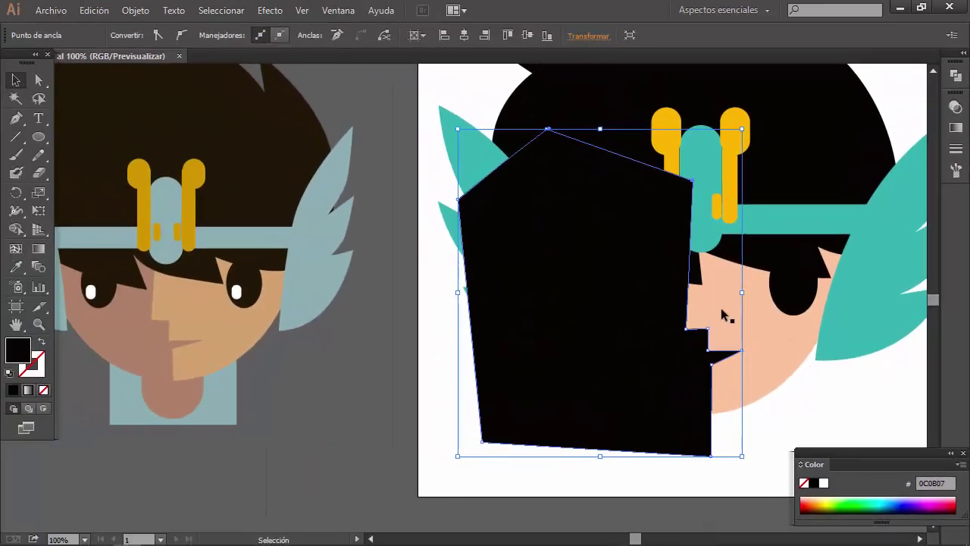
# Step: Split the polygon against the face with Shape Builder and delete the piece outside the face
pyautogui.click(724, 309)
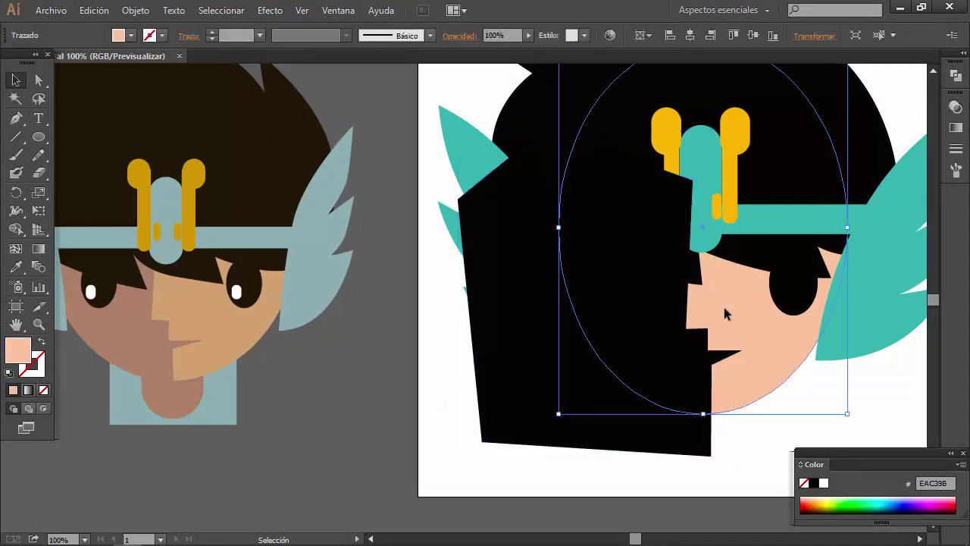
pyautogui.keyDown('shift'); pyautogui.click(609, 290); pyautogui.keyUp('shift')
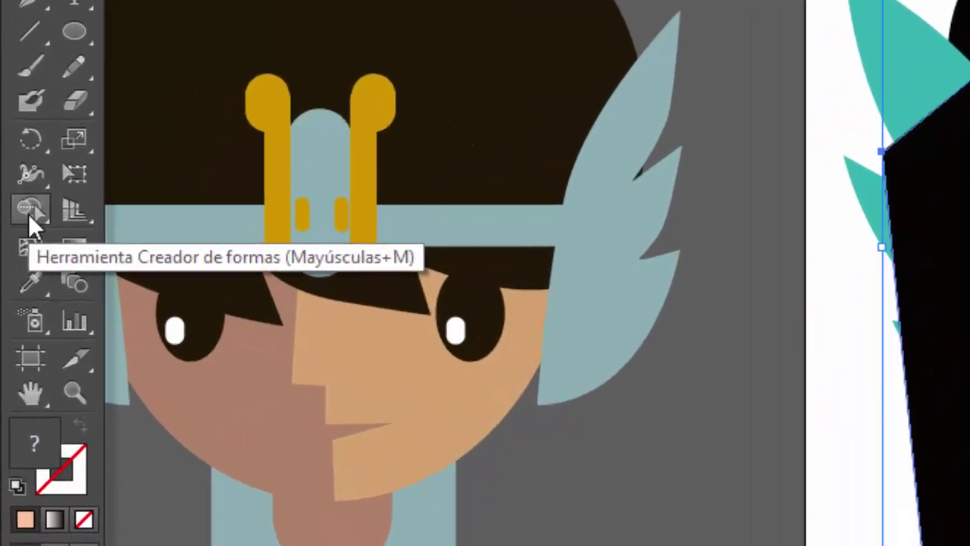
pyautogui.click(28, 213)
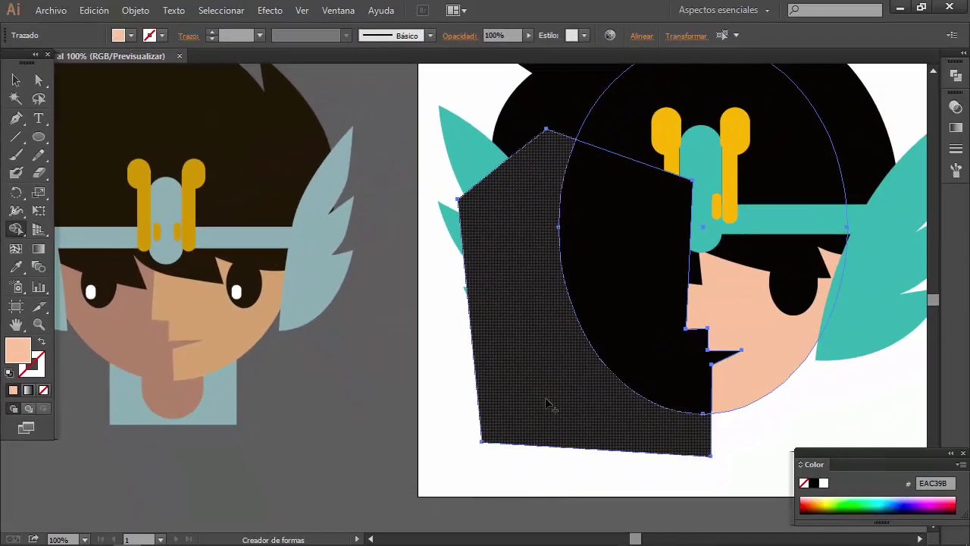
pyautogui.click(523, 362)
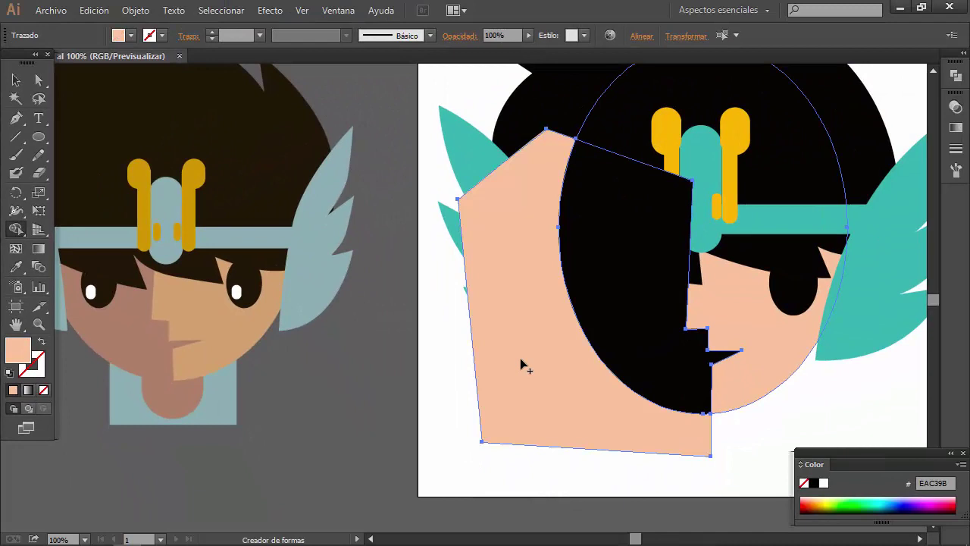
pyautogui.press('v')
pyautogui.hotkey('ctrl', 'shift', 'a')
pyautogui.moveTo(536, 354); pyautogui.dragTo(371, 371)
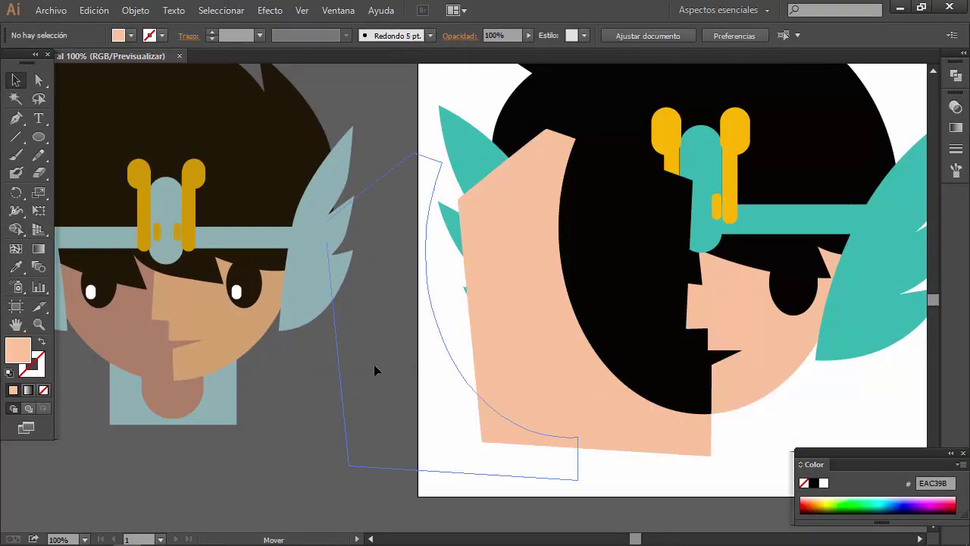
pyautogui.press('Delete')
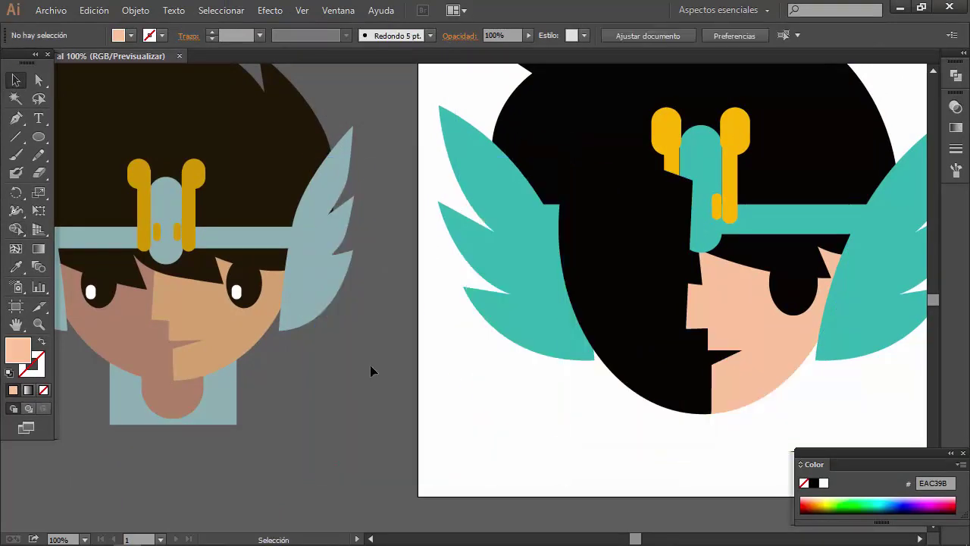
# Step: Recolour the black left-half shape to tan C18C52
pyautogui.click(639, 290)
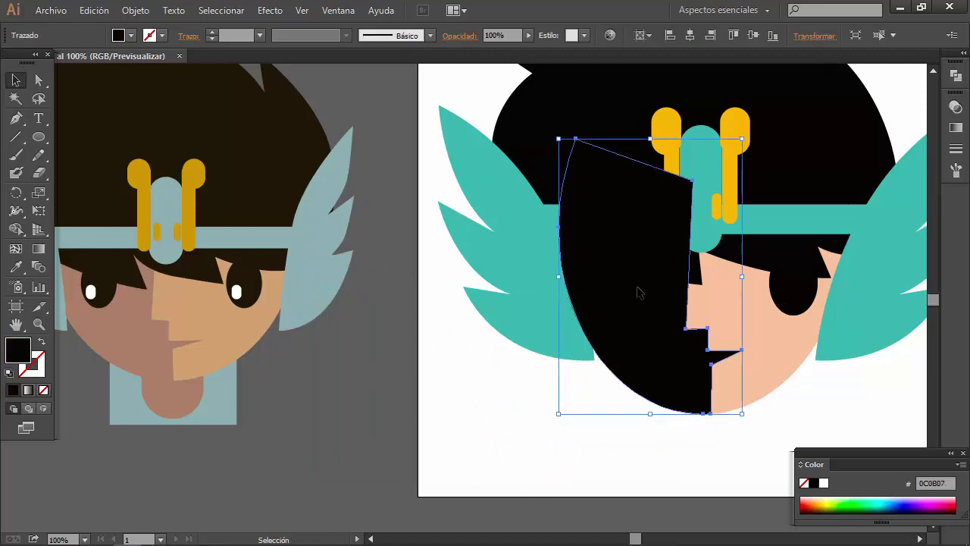
pyautogui.doubleClick(17, 349)
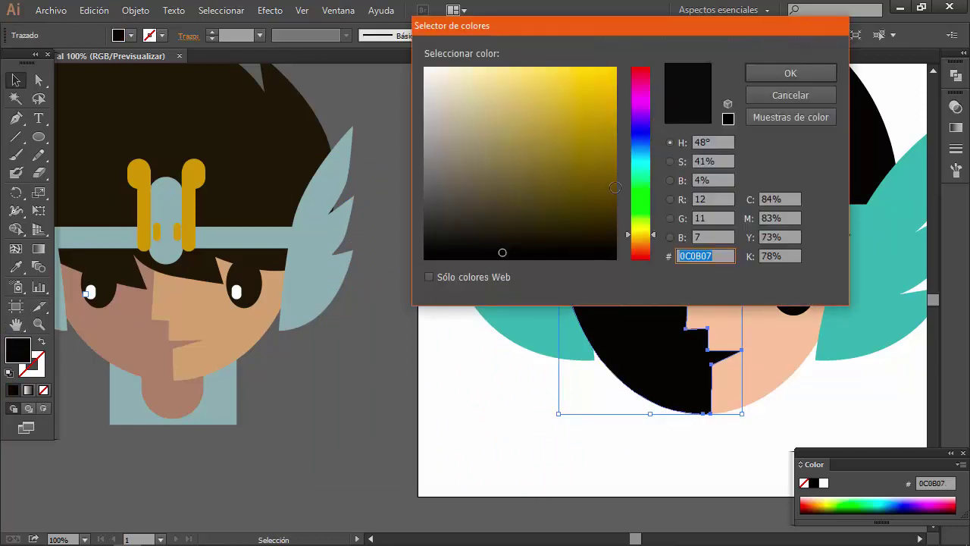
pyautogui.moveTo(641, 235); pyautogui.dragTo(640, 243)
pyautogui.click(536, 114)
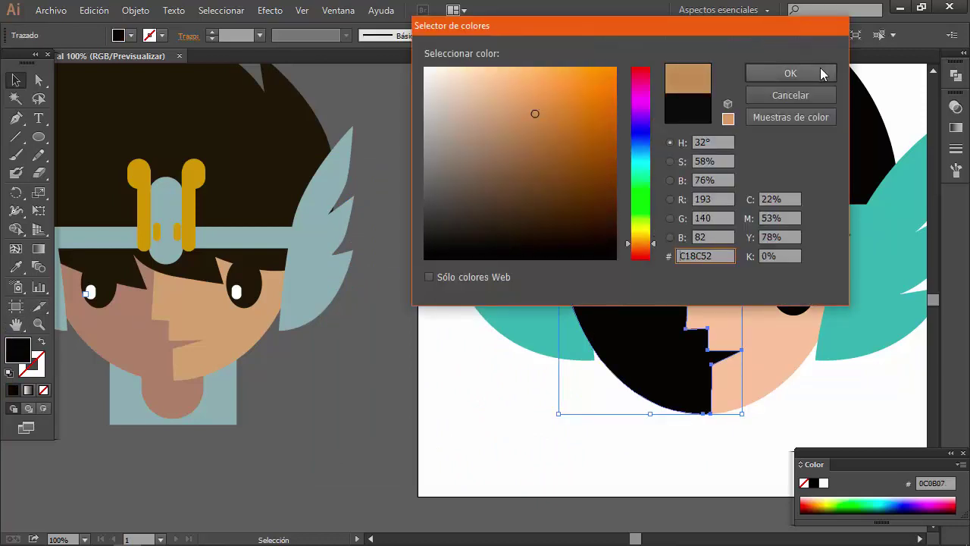
pyautogui.click(821, 71)
pyautogui.click(458, 423)
pyautogui.click(622, 329)
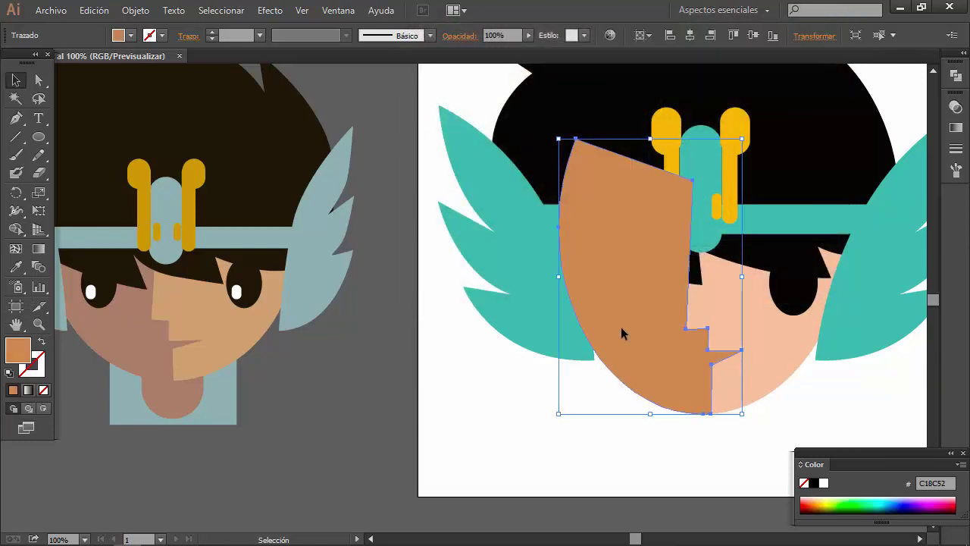
# Step: Cut the tan shape and paste it in front of the peach face ellipse
pyautogui.click(94, 10)
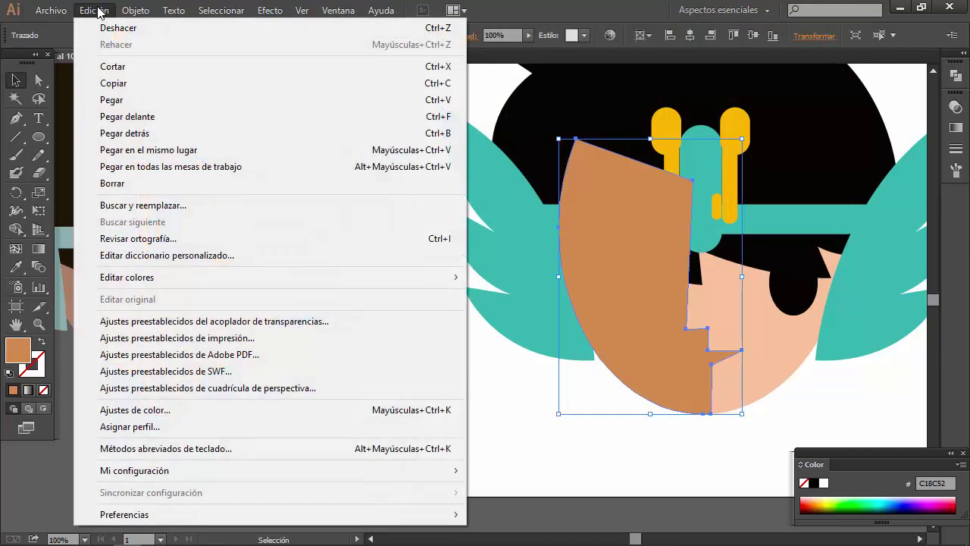
pyautogui.click(125, 66)
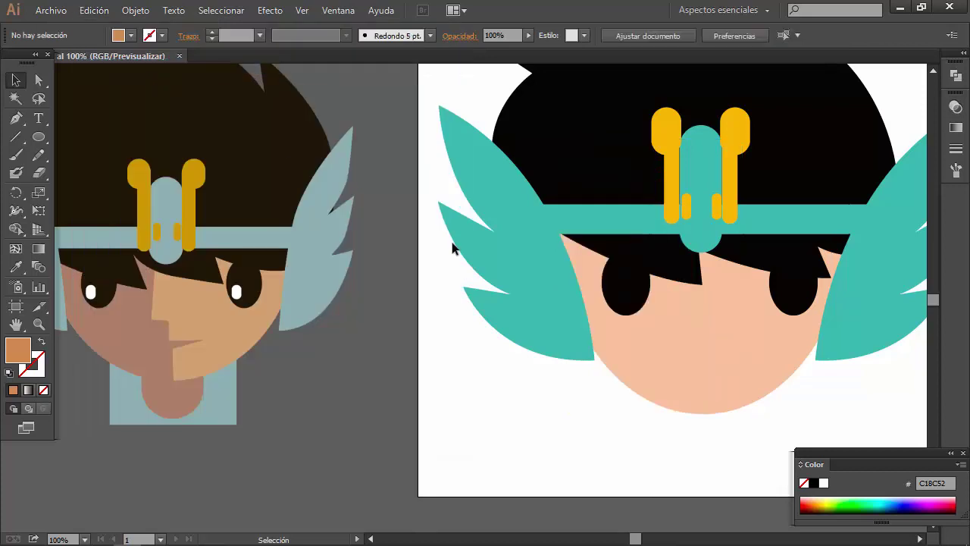
pyautogui.click(698, 344)
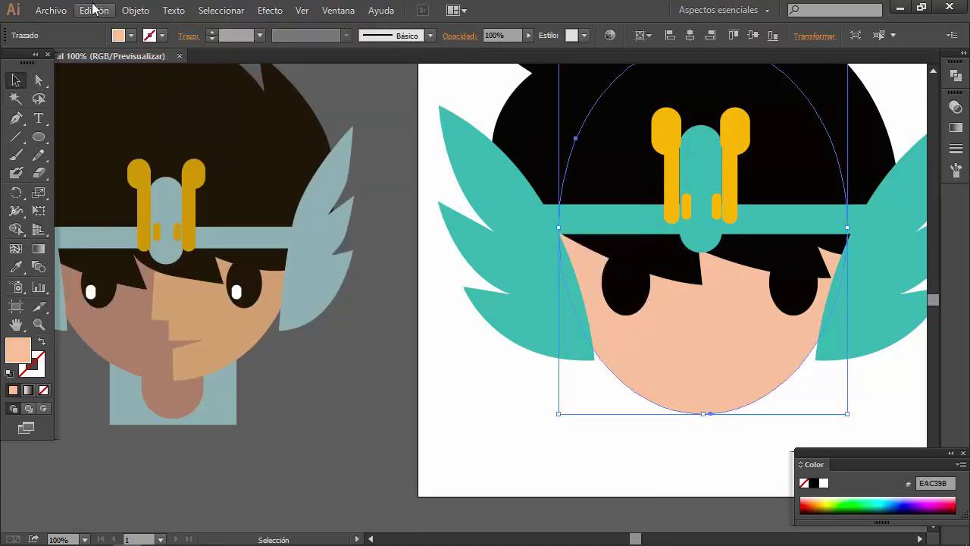
pyautogui.click(94, 9)
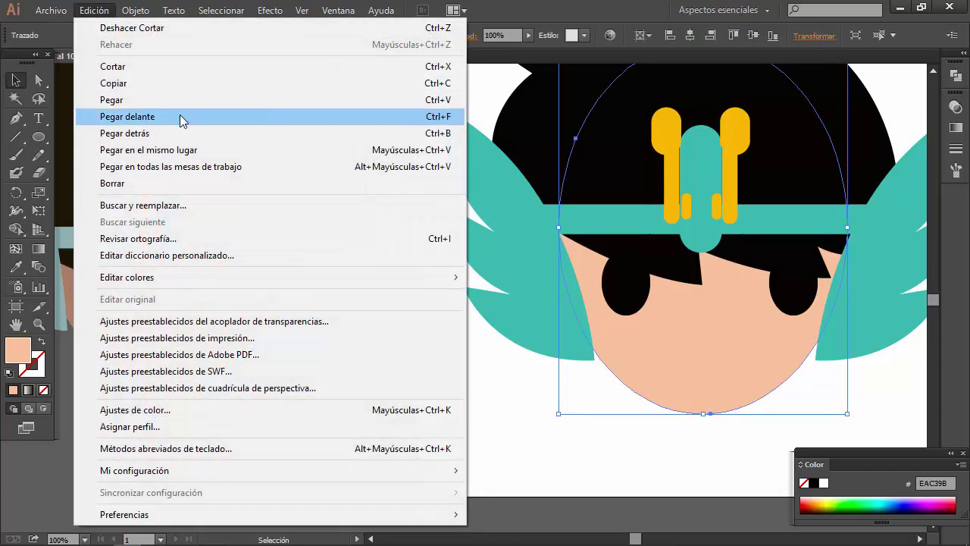
pyautogui.click(182, 116)
pyautogui.click(388, 370)
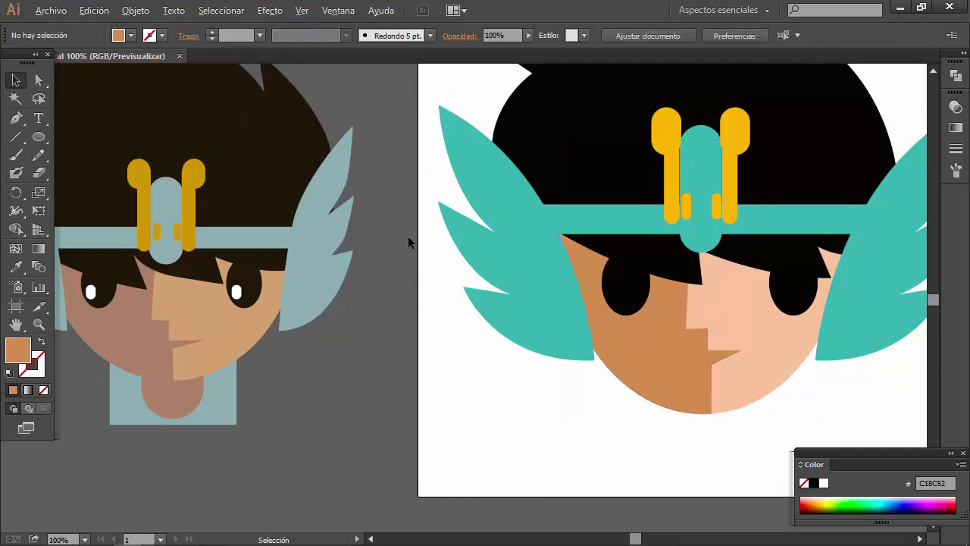
pyautogui.scroll(-1, 408, 236)
# Step: Draw a small white-filled circle highlight on the left eye
pyautogui.scroll(1, 551, 237)
pyautogui.press('l')
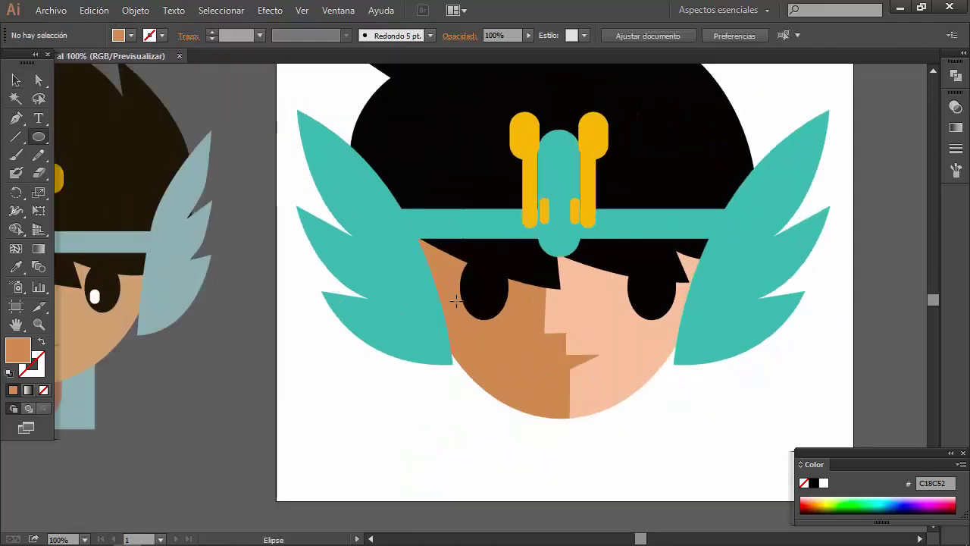
pyautogui.moveTo(461, 288); pyautogui.dragTo(481, 308)
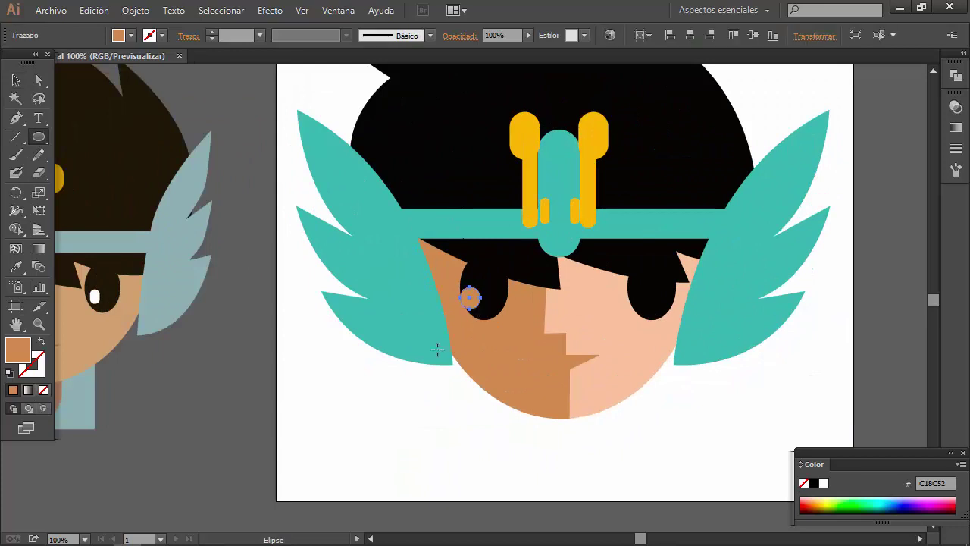
pyautogui.click(16, 266)
pyautogui.click(95, 295)
pyautogui.click(16, 80)
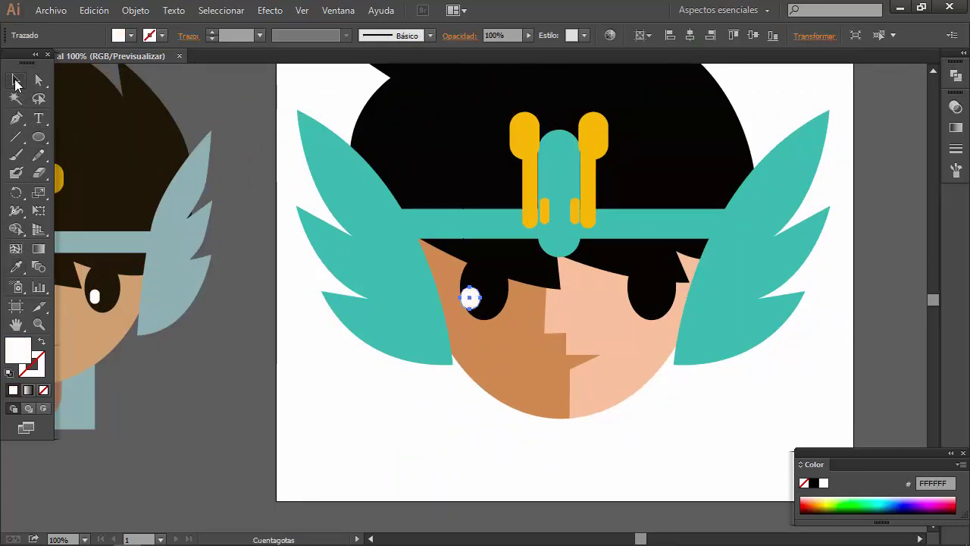
# Step: Copy the white highlight onto the right eye and zoom out to the whole head
pyautogui.scroll(1, 470, 297)
pyautogui.moveTo(468, 278); pyautogui.dragTo(729, 280)
pyautogui.hotkey('ctrl', '0')
pyautogui.click(444, 384)
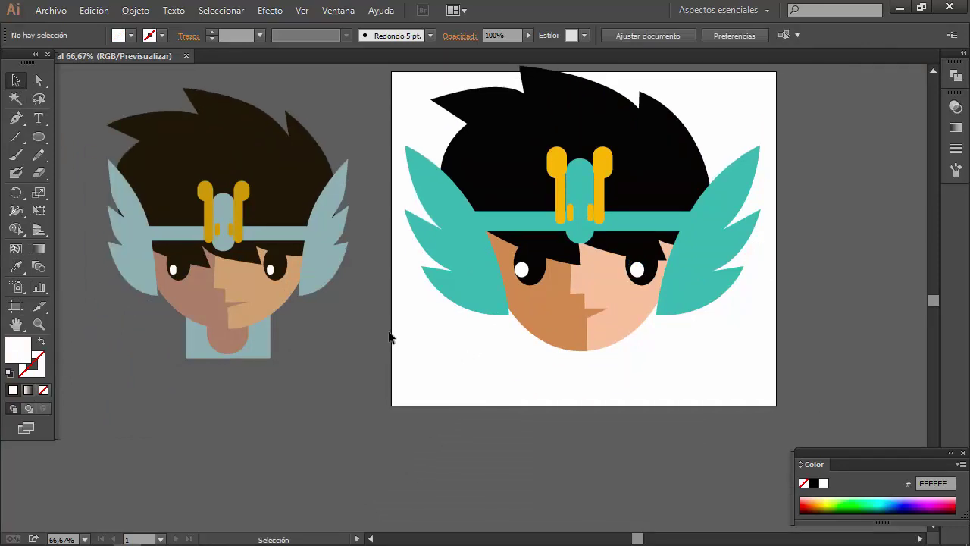
pyautogui.scroll(1, 385, 334)
pyautogui.moveTo(704, 306); pyautogui.dragTo(706, 360)
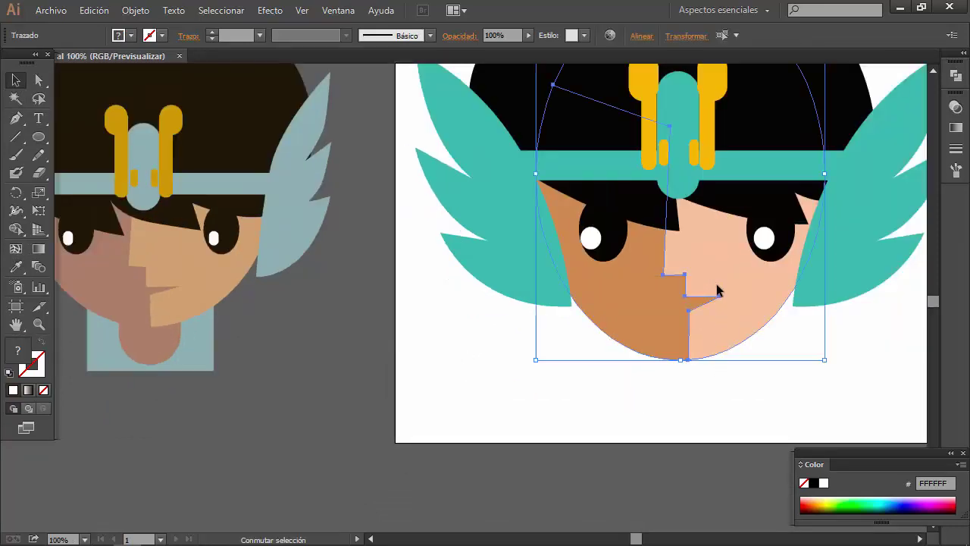
# Step: Draw a tall rounded-rectangle neck under the chin, fill it tan C18C52, and send it behind the face
pyautogui.click(705, 382)
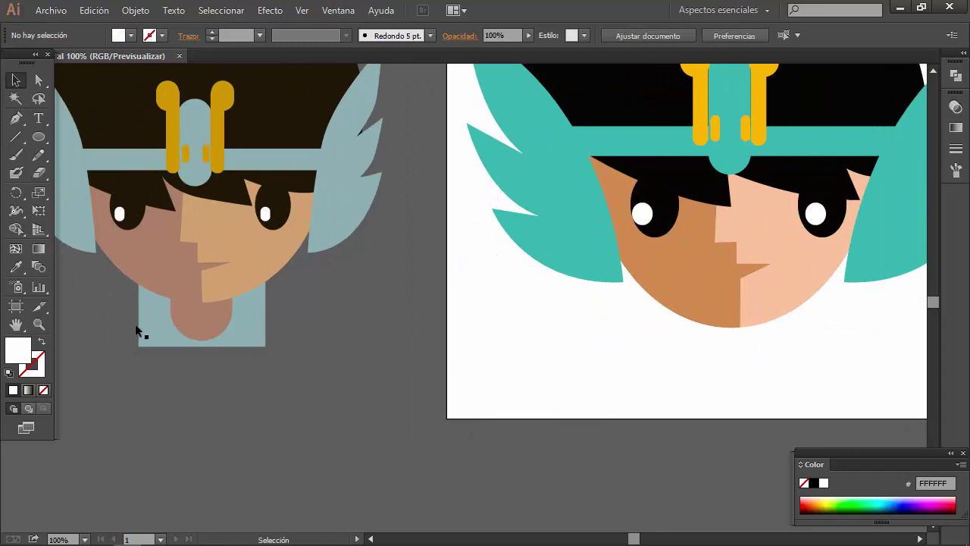
pyautogui.moveTo(38, 136); pyautogui.dragTo(121, 163)
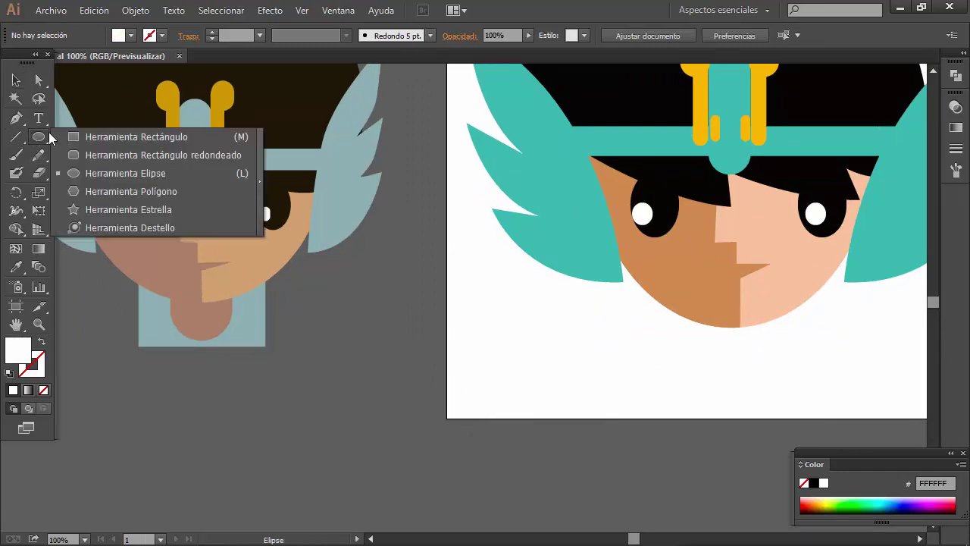
pyautogui.moveTo(673, 273)
pyautogui.mouseDown()
pyautogui.moveTo(622, 272)
pyautogui.moveTo(713, 376)
pyautogui.mouseUp()
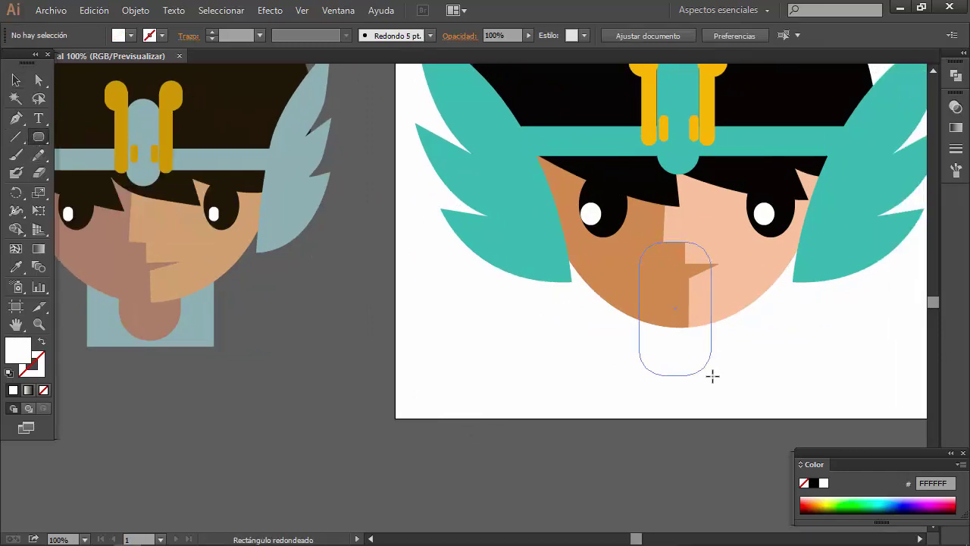
pyautogui.moveTo(713, 376); pyautogui.dragTo(713, 376)
pyautogui.click(15, 266)
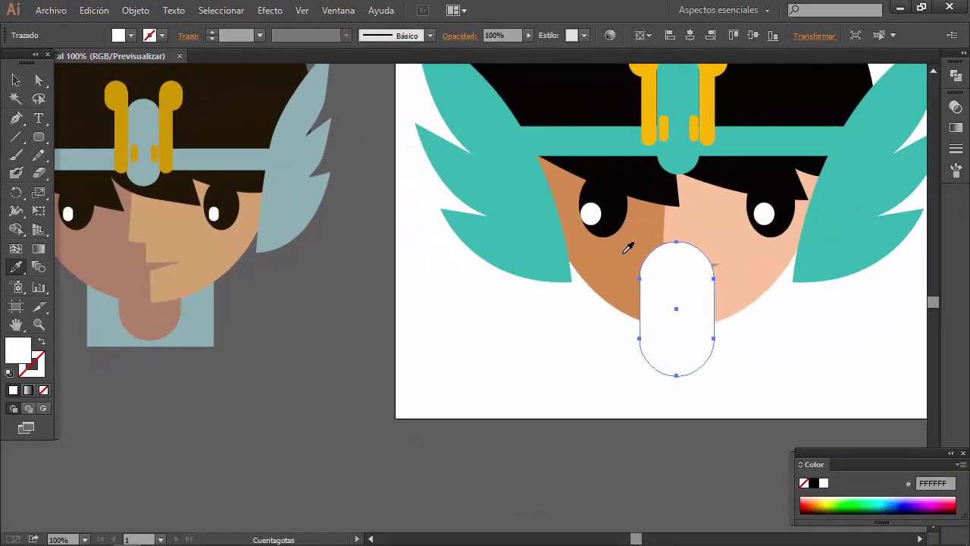
pyautogui.click(627, 248)
pyautogui.click(16, 80)
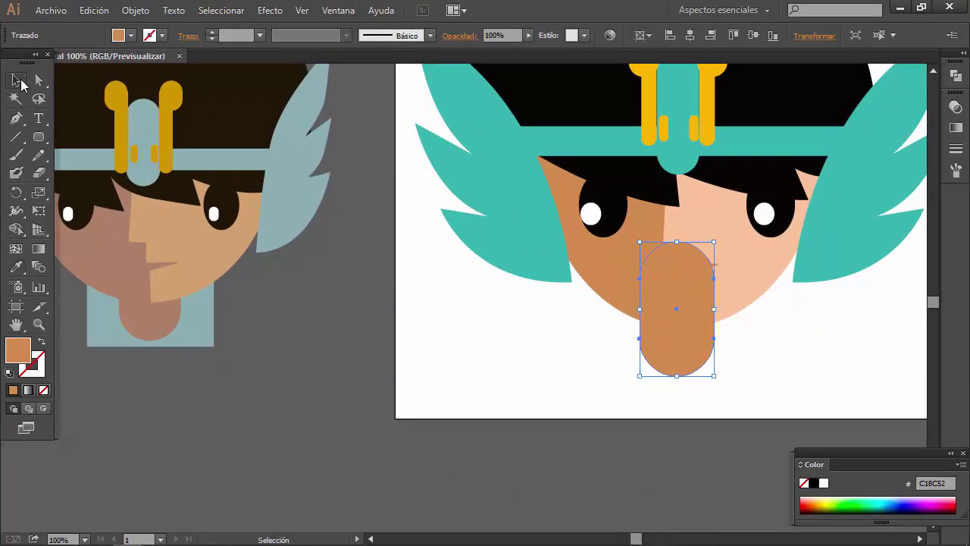
pyautogui.rightClick(656, 254)
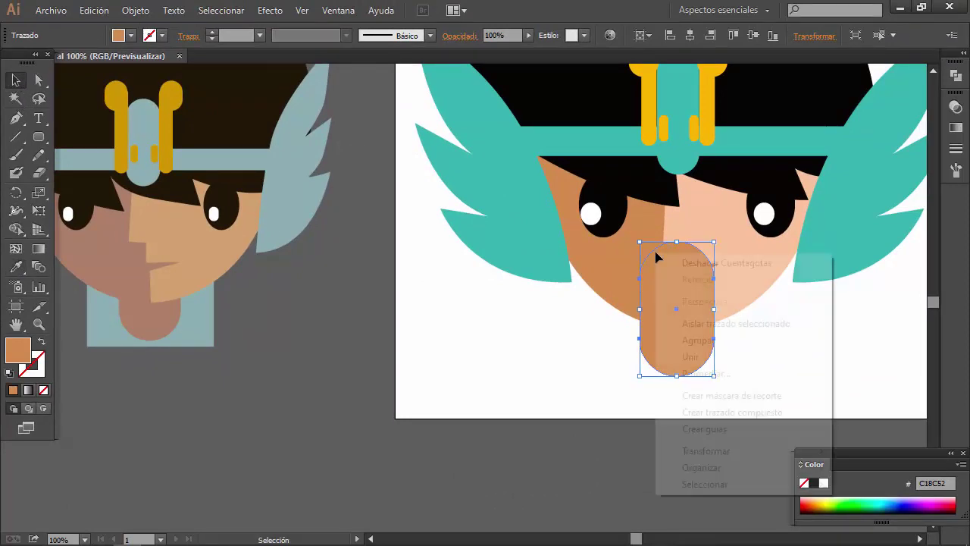
pyautogui.moveTo(525, 416)
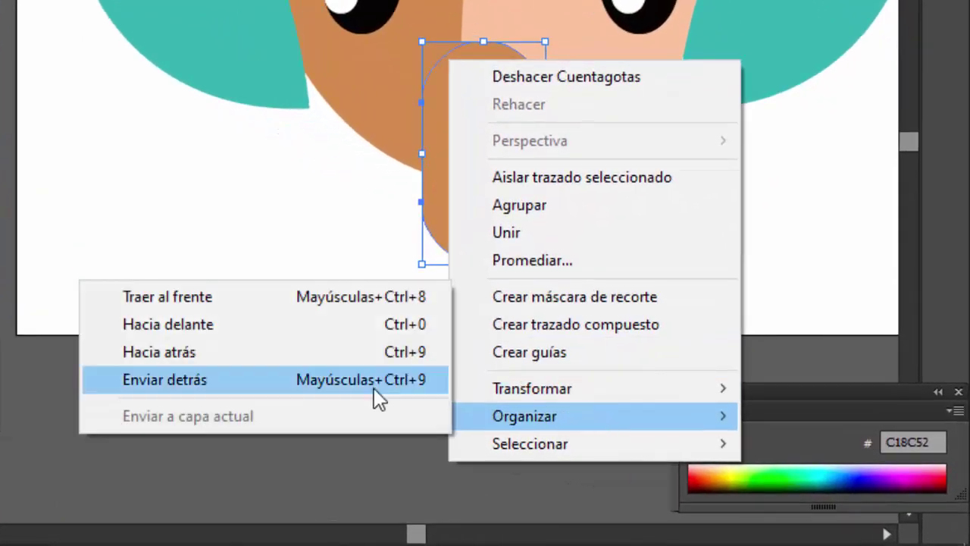
pyautogui.click(321, 387)
pyautogui.click(26, 331)
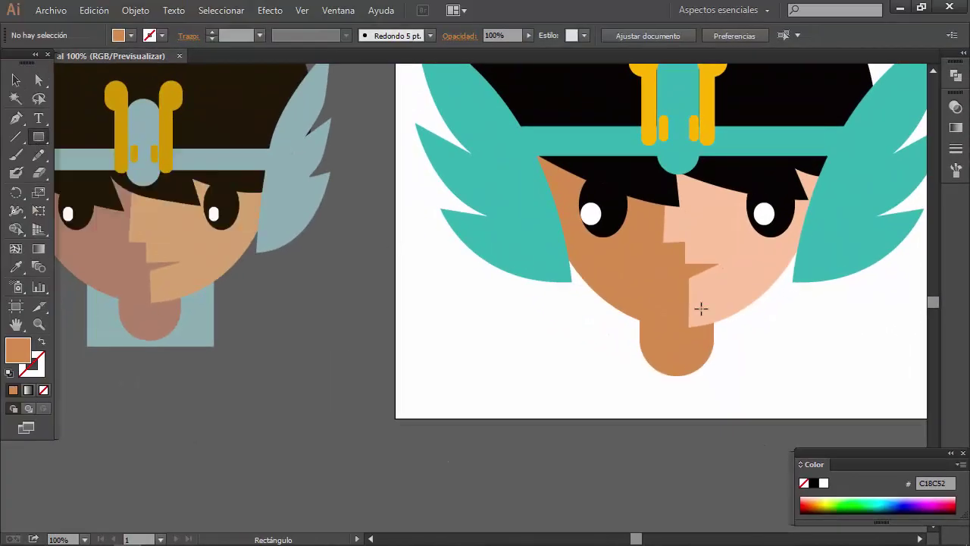
# Step: Draw a teal 6DB2B0 collar rectangle below the chin, send it behind, and raise its bottom edge
pyautogui.moveTo(591, 225); pyautogui.dragTo(749, 390)
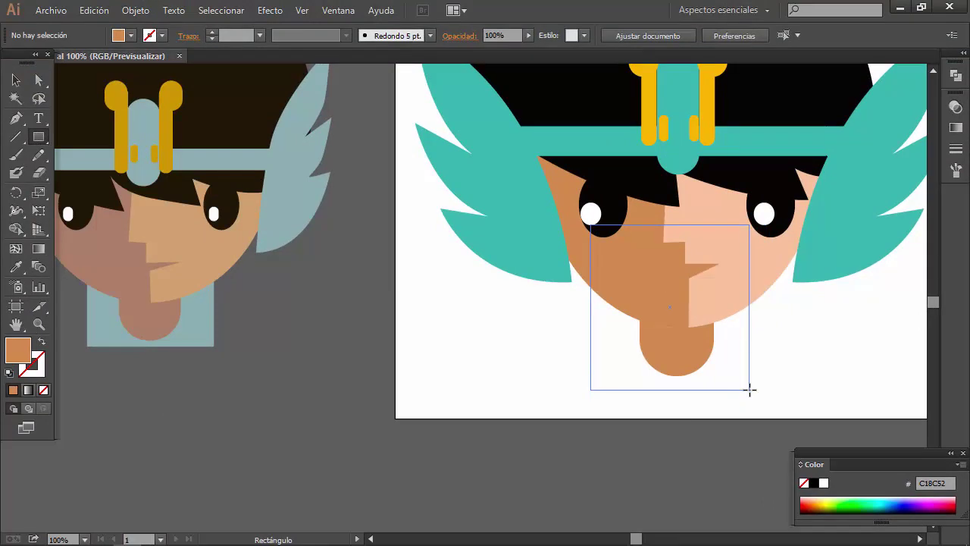
pyautogui.click(15, 267)
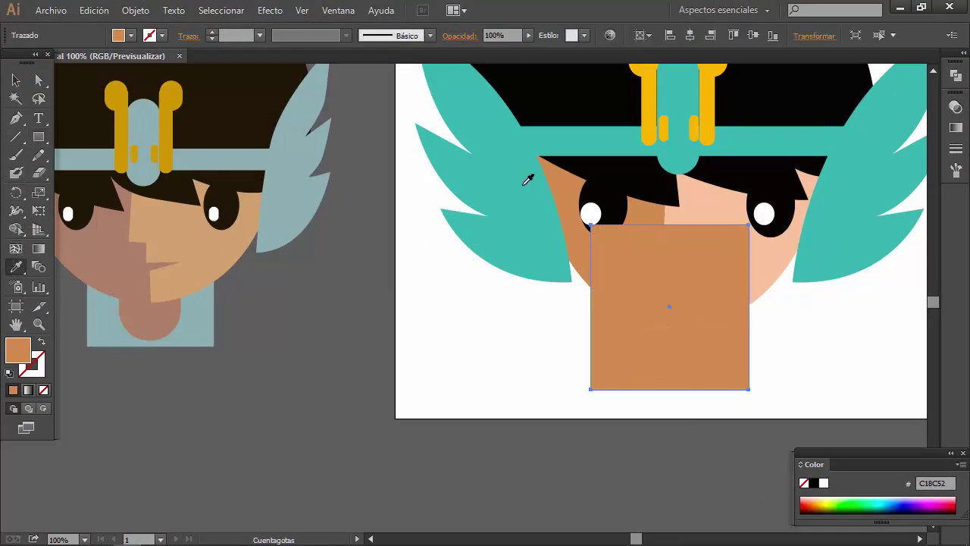
pyautogui.click(528, 179)
pyautogui.click(15, 80)
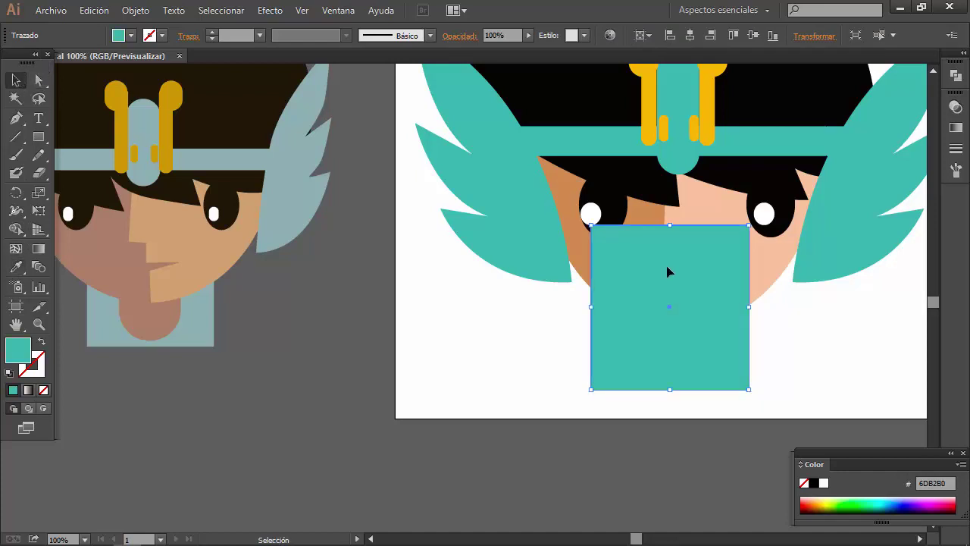
pyautogui.moveTo(667, 271); pyautogui.dragTo(675, 274)
pyautogui.rightClick(675, 273)
pyautogui.moveTo(761, 484)
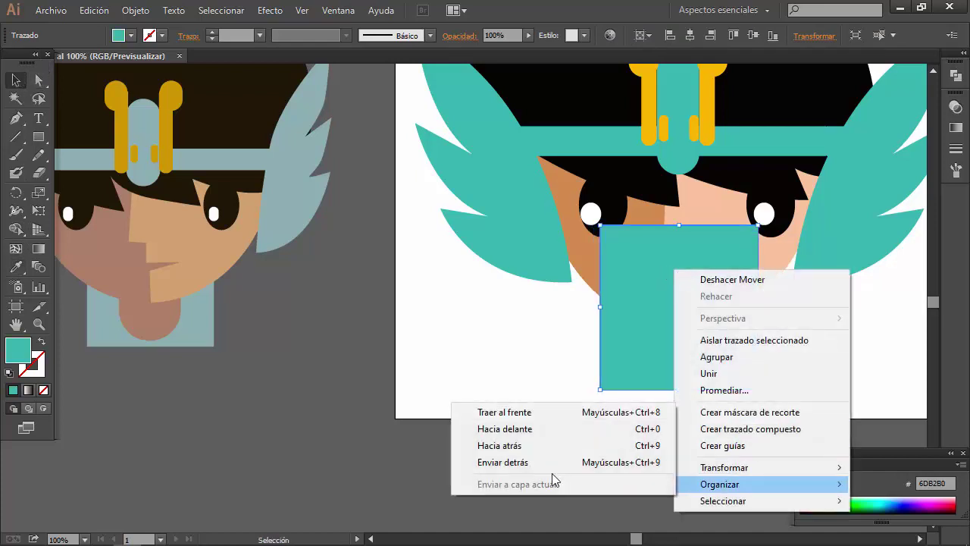
pyautogui.click(550, 461)
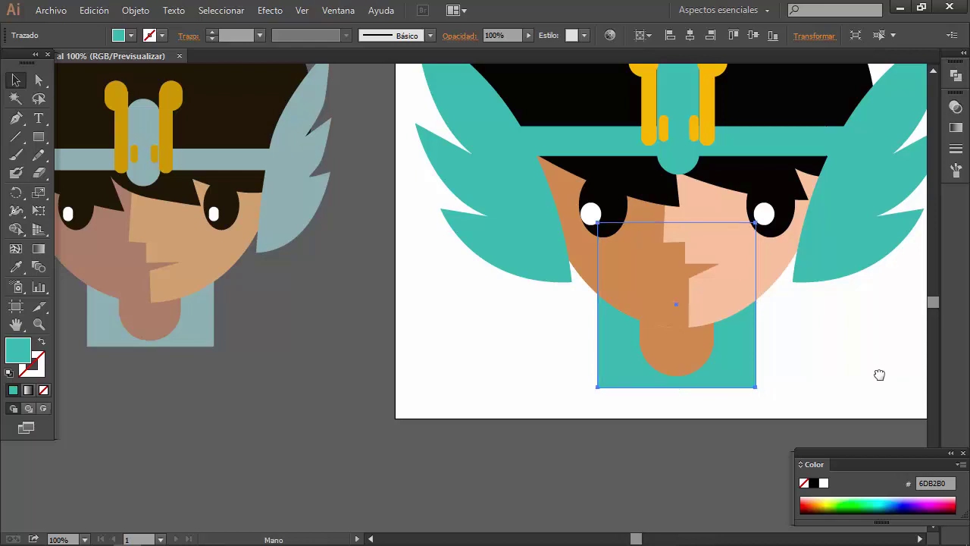
pyautogui.moveTo(879, 372); pyautogui.dragTo(712, 428)
pyautogui.moveTo(518, 478); pyautogui.dragTo(489, 458)
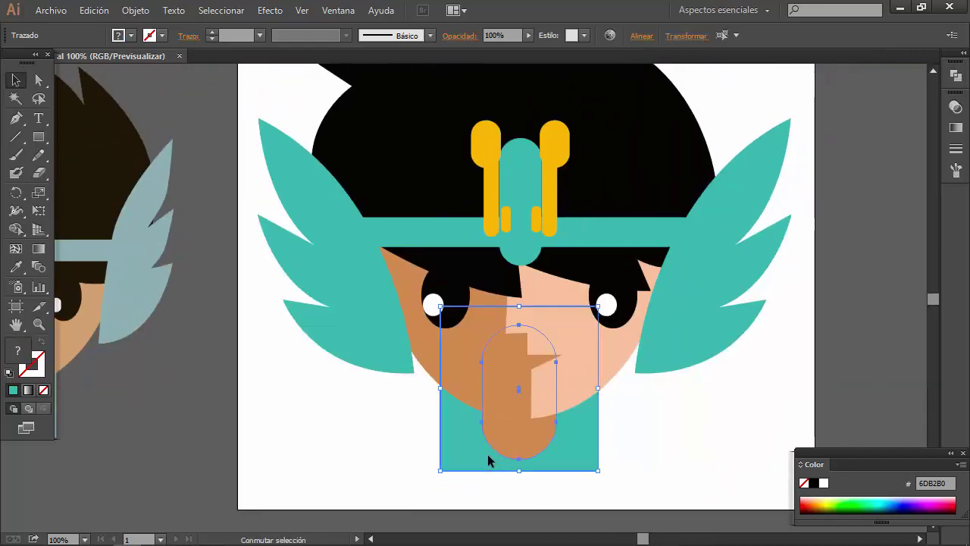
pyautogui.click(736, 447)
pyautogui.keyDown('alt'); pyautogui.scroll(-1, 789, 393); pyautogui.keyUp('alt')
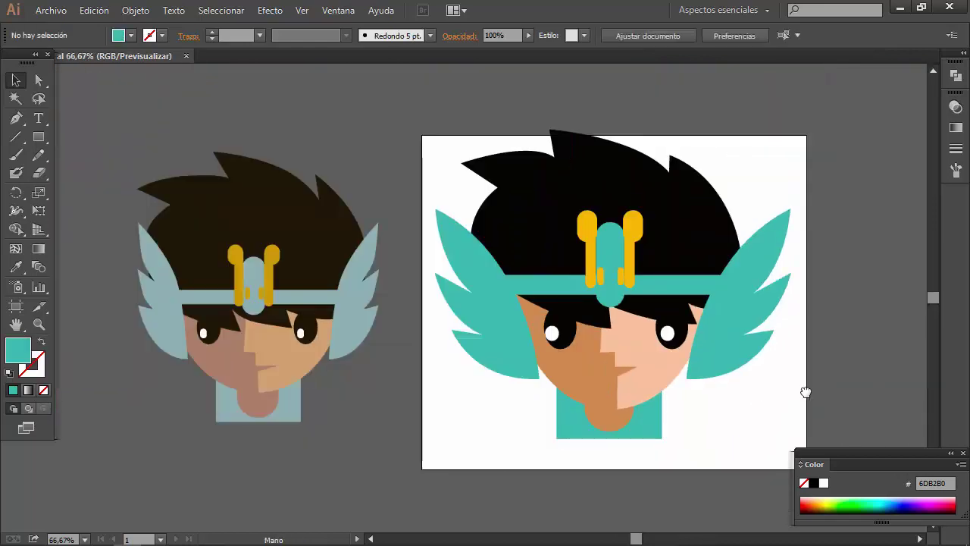